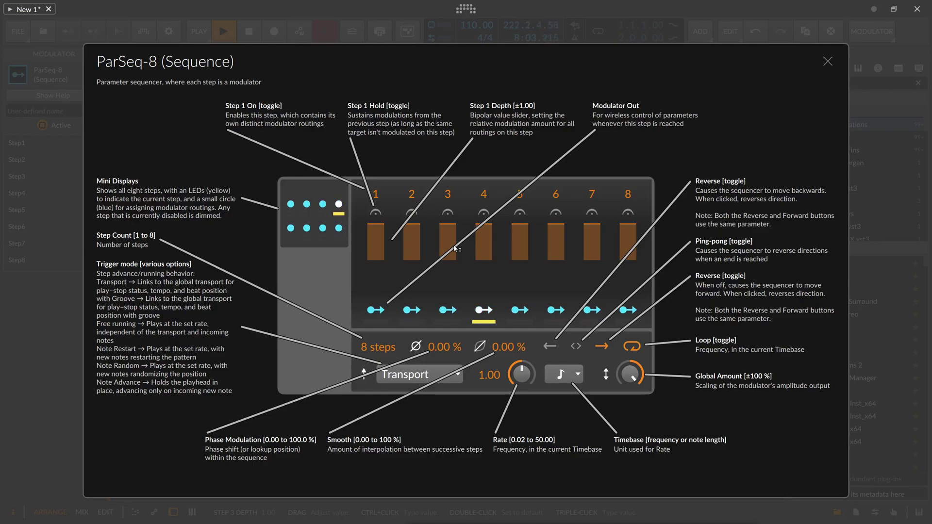
Step: Switch off steps 8, 7, 6 and 5 of the ParSeq-8 sequence
click(625, 197)
click(591, 197)
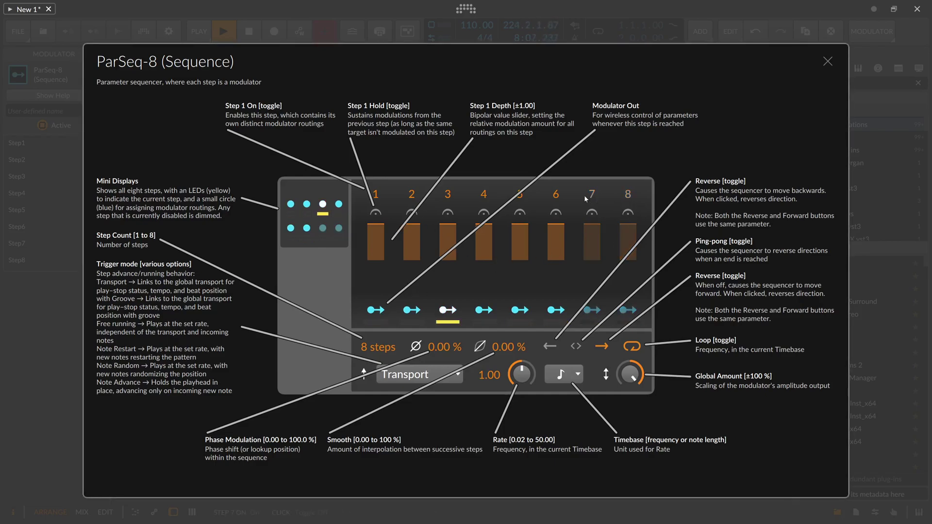
click(554, 198)
click(518, 199)
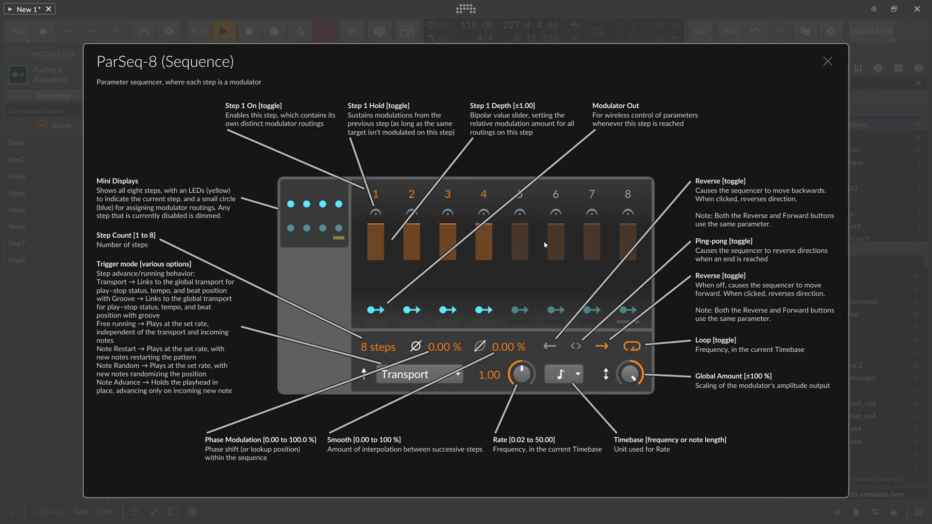
Step: Switch steps 5, 6, 7 and 8 of the sequence back on
click(521, 194)
click(556, 195)
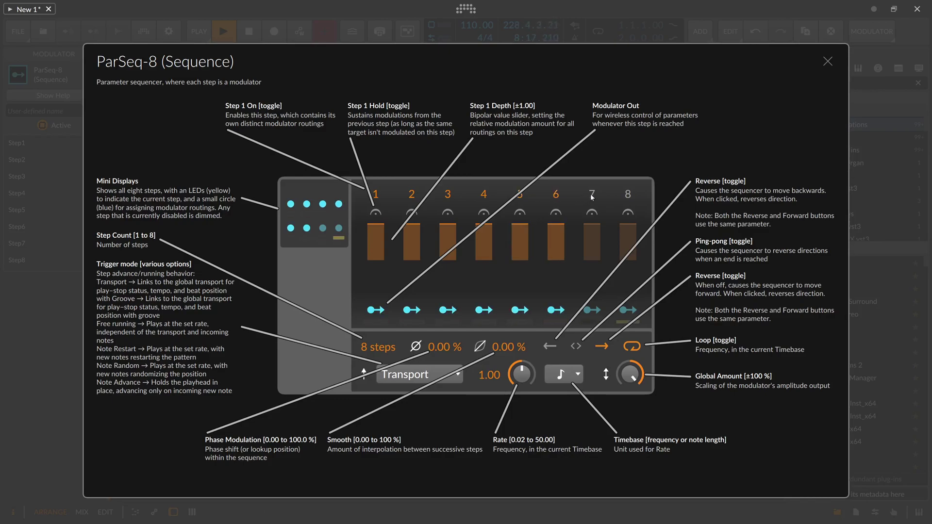
click(591, 194)
click(628, 194)
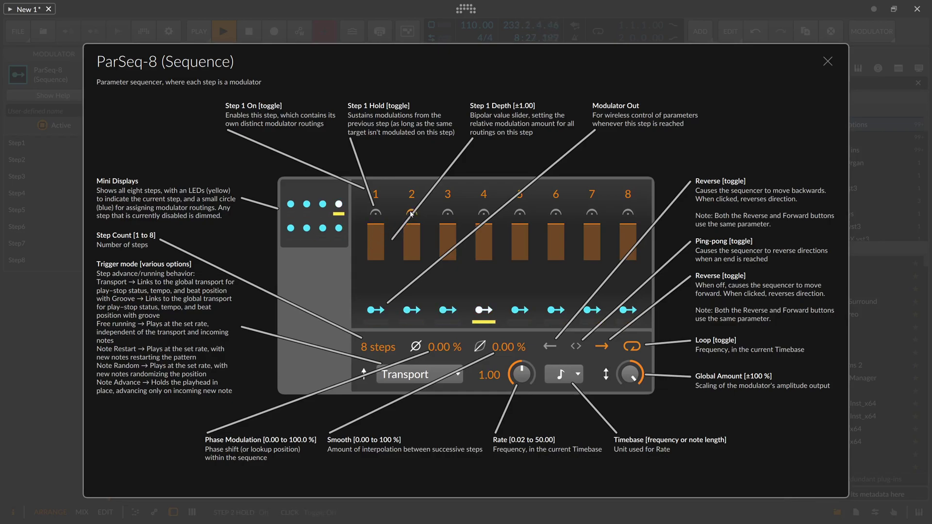
Step: Lower the depth of step 2 to nearly zero and raise it back to full
drag(412, 226, 411, 259)
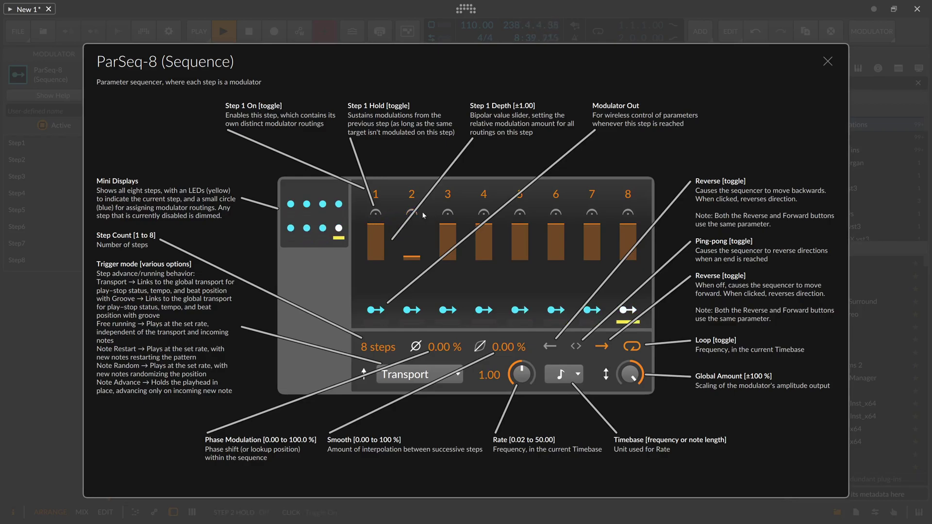
drag(412, 255, 378, 226)
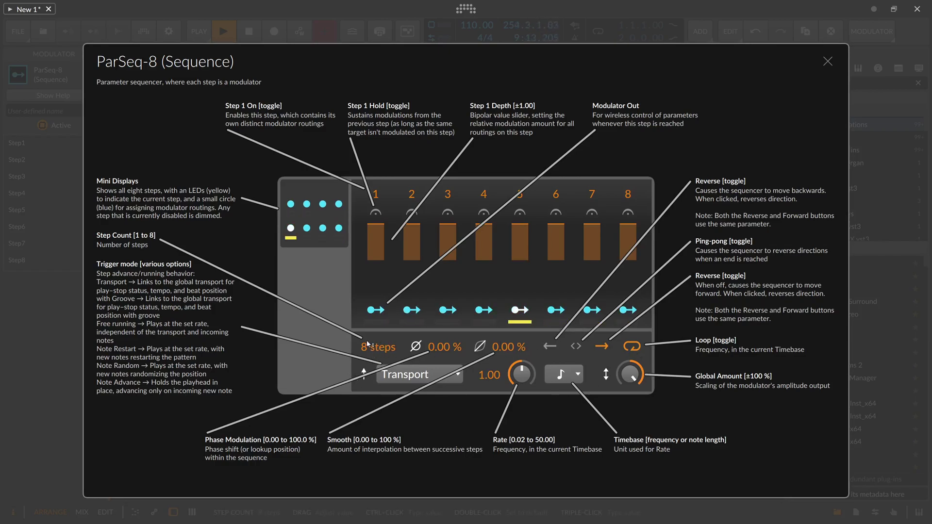
Step: Try step counts of 2 and 3, and restore the sequence to 8 steps
drag(368, 343, 367, 372)
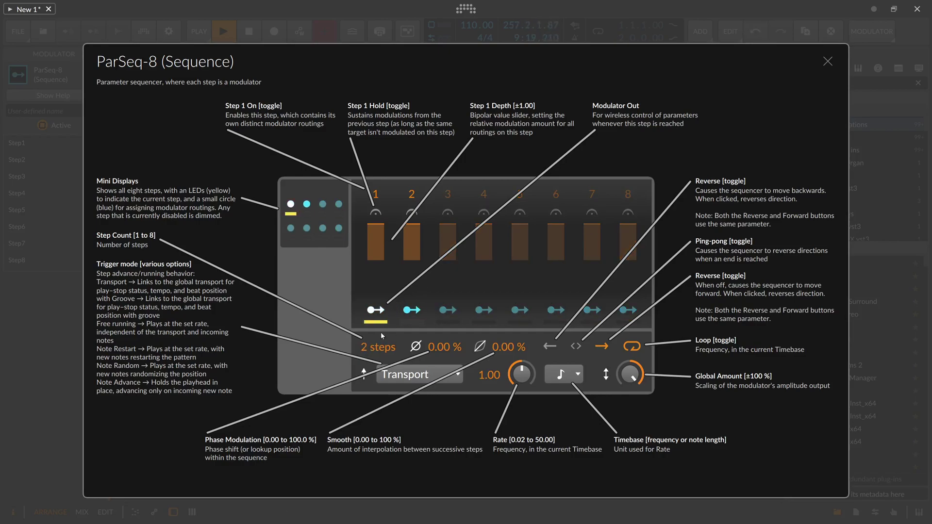
drag(372, 346, 372, 340)
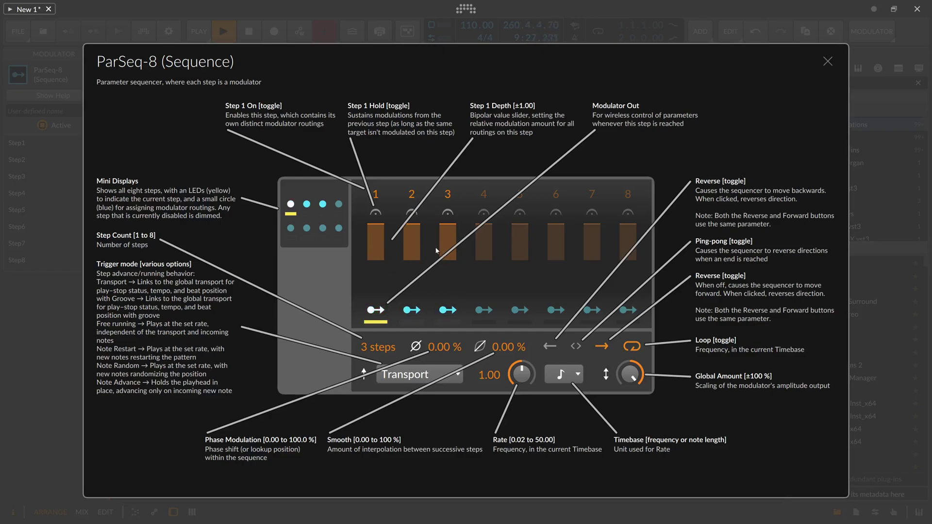
mouse_move(369, 343)
mouse_down()
mouse_move(369, 323)
mouse_move(367, 348)
mouse_up()
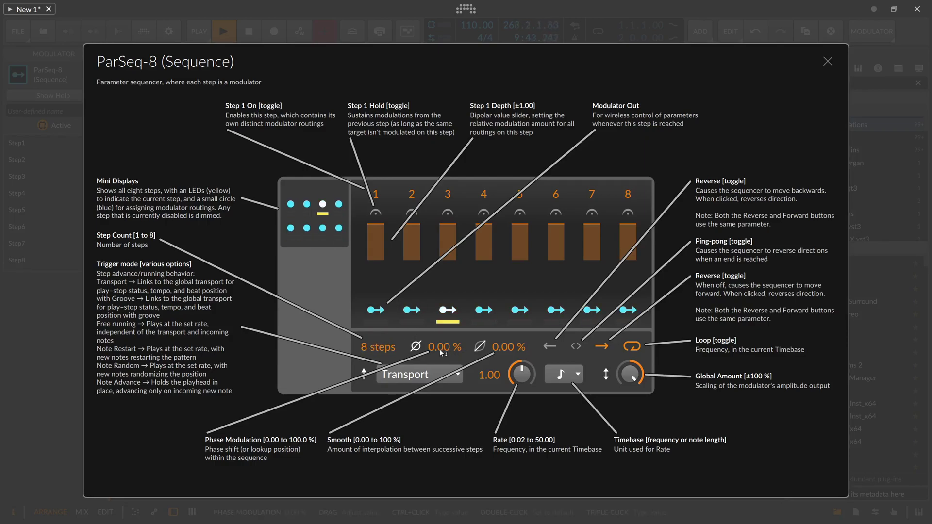
Step: Try out Phase Modulation and switch the timebase to the hold option that disables the rate
mouse_move(435, 349)
mouse_down()
mouse_move(435, 314)
mouse_move(435, 349)
mouse_up()
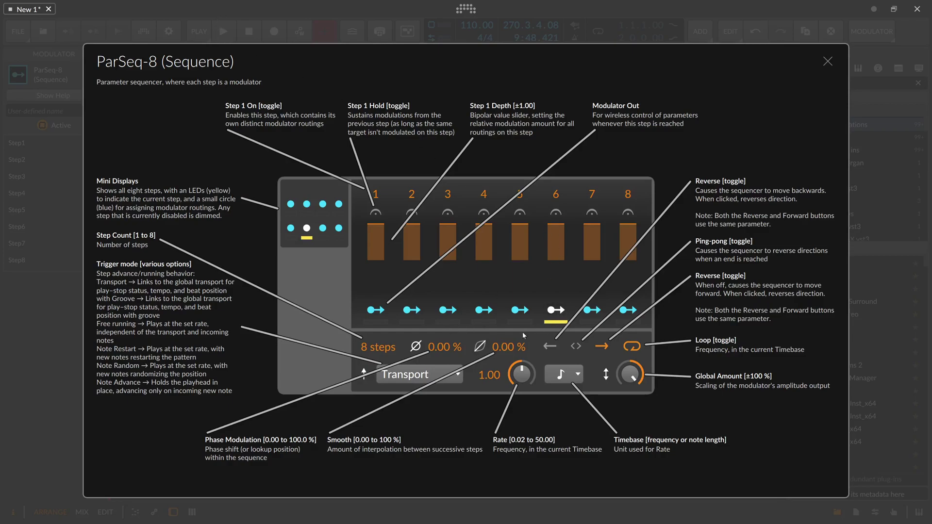
mouse_move(433, 350)
mouse_down()
mouse_move(436, 282)
mouse_move(434, 345)
mouse_up()
click(567, 369)
click(572, 357)
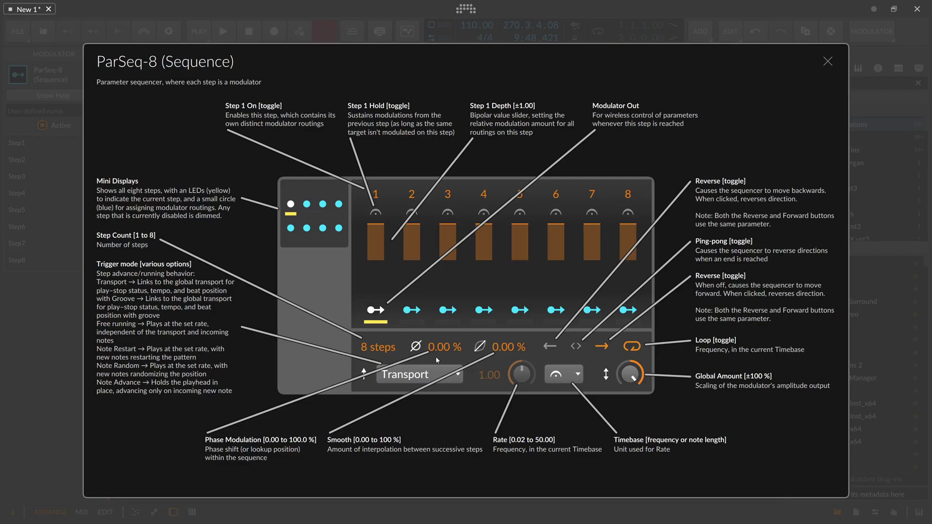
mouse_move(444, 347)
mouse_down()
mouse_move(445, 263)
mouse_move(444, 355)
mouse_up()
Step: Try another timebase and set it back to the eighth note
click(561, 374)
click(571, 133)
click(563, 374)
click(570, 172)
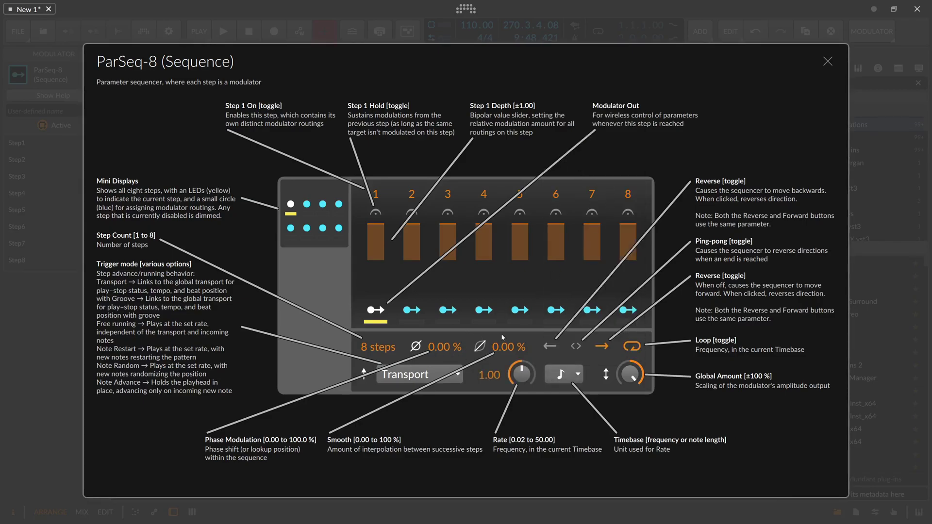
Step: With playback running, set step 2's depth to -1.00 and Smooth to 28.0 %, and close the help view
key(space)
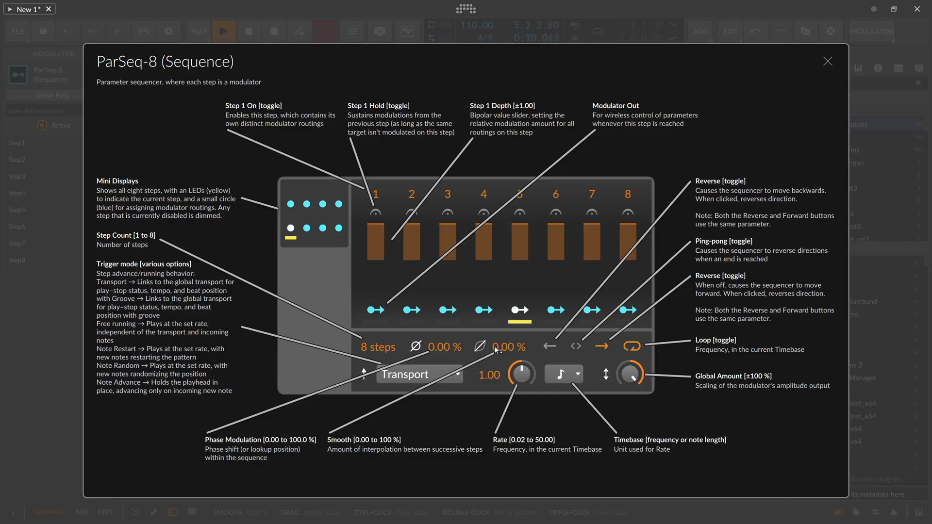
drag(411, 238, 414, 298)
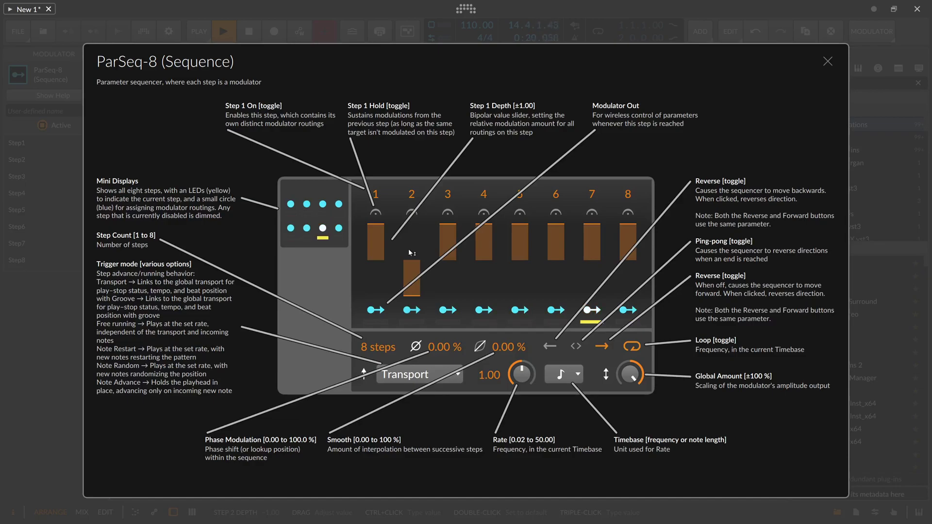
drag(497, 348, 497, 320)
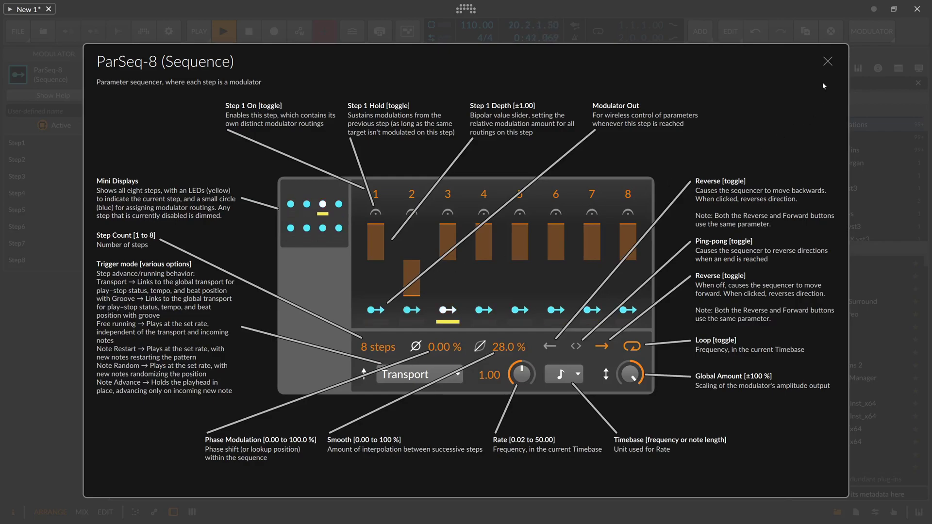
click(827, 62)
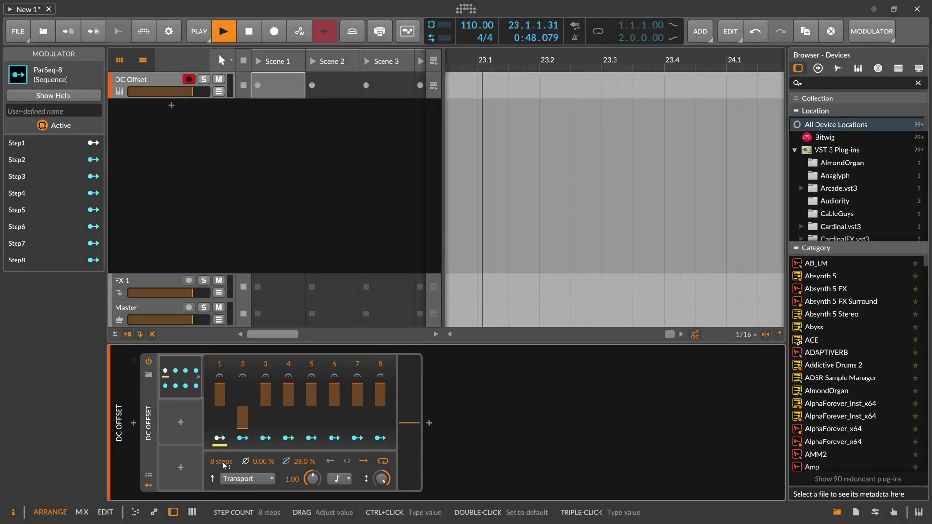
Step: Reduce the sequence to 2 steps and route steps 1 and 2 to the DC parameter with amounts 0.194 and 0.217
drag(220, 461, 215, 464)
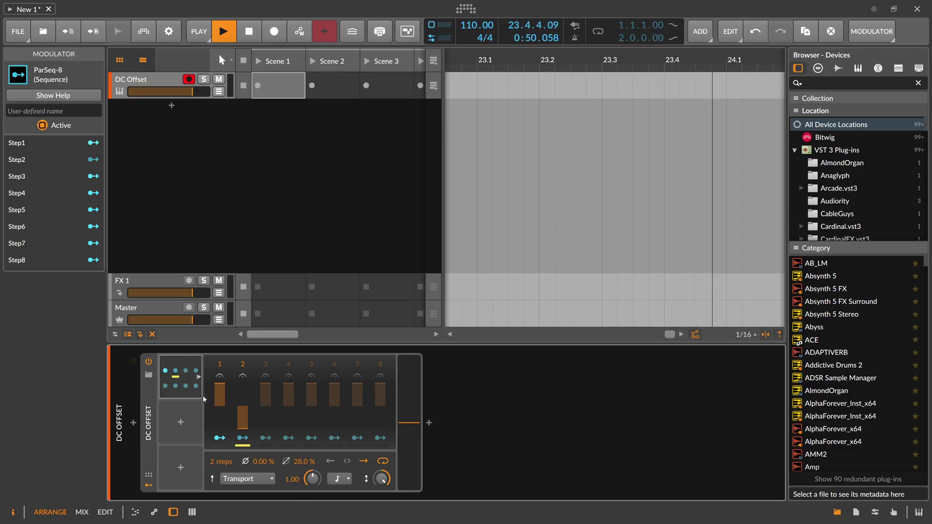
click(218, 442)
drag(409, 423, 409, 406)
click(243, 439)
click(243, 438)
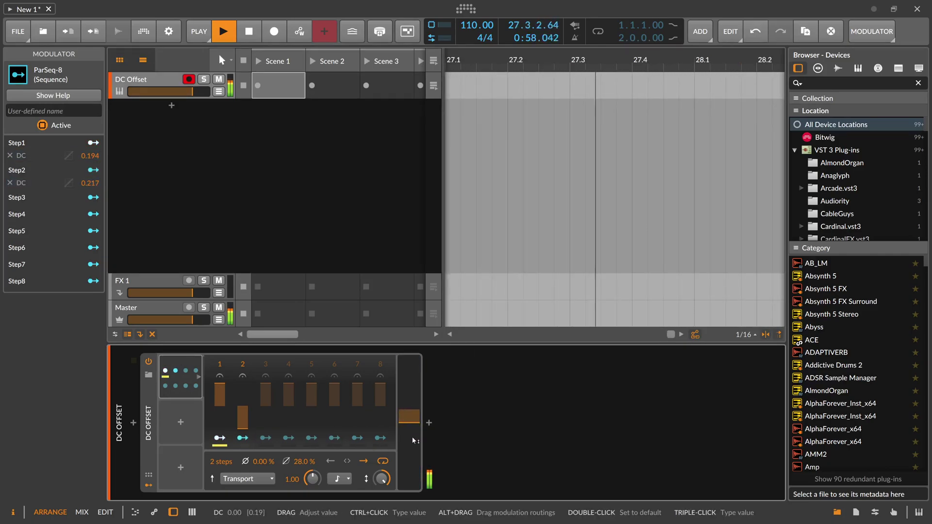
Step: Try Global Amount and Smooth at higher values, and settle on Smooth 0.00 % and Global Amount 2.86 %
drag(382, 479, 382, 506)
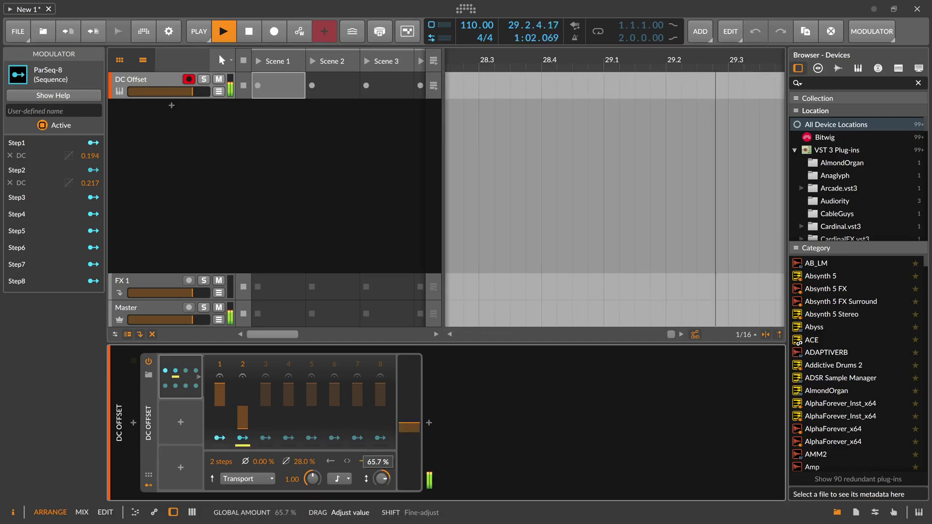
drag(297, 466, 297, 439)
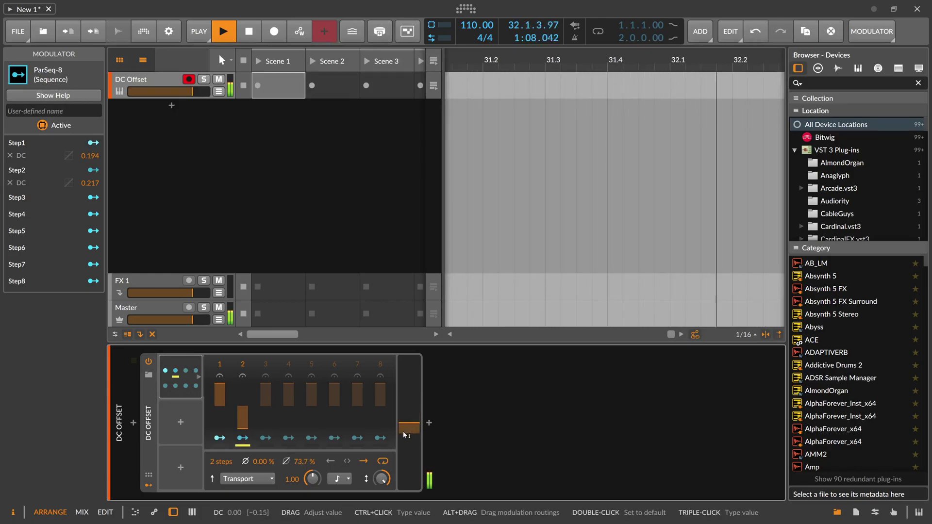
drag(299, 461, 301, 499)
drag(382, 479, 382, 486)
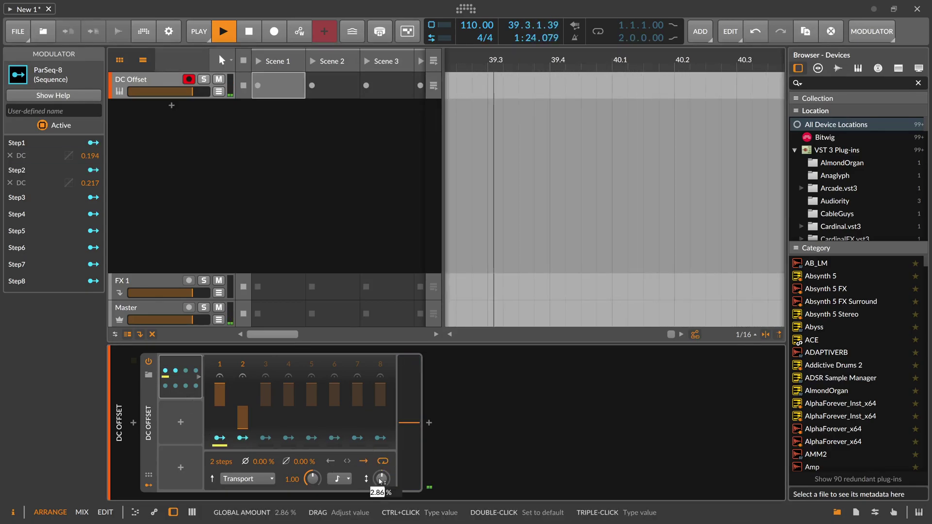
Step: Reopen the ParSeq-8 help view and set the step count to 8
click(176, 363)
key(F1)
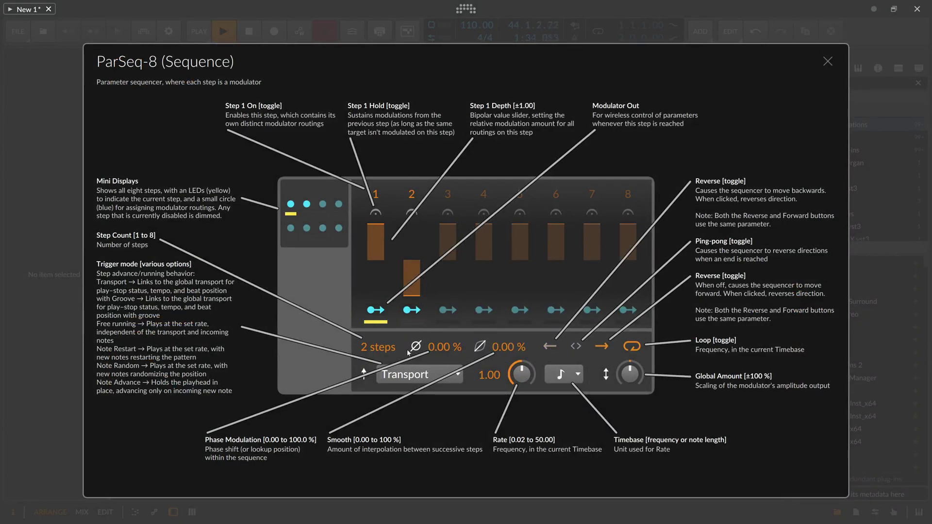
drag(384, 348, 384, 313)
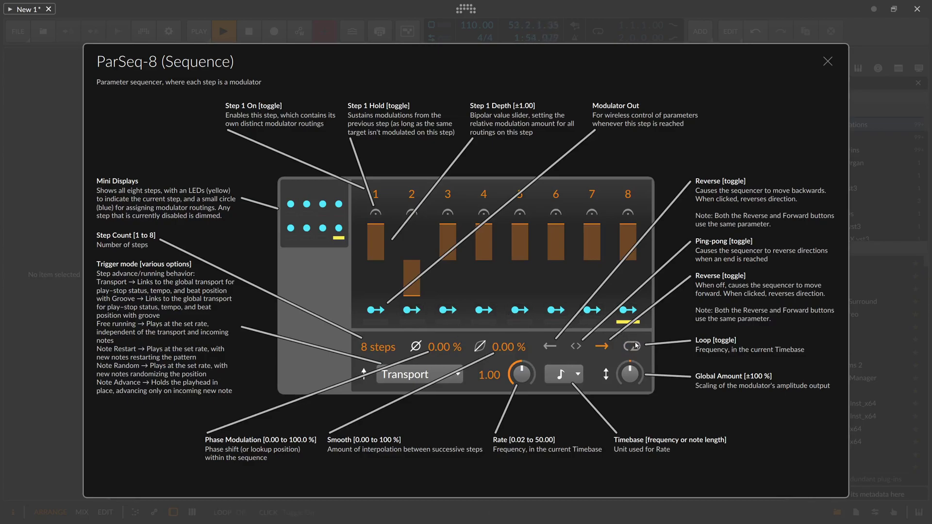
Step: Choose Transport as the trigger mode, and return to the device view with playback stopped and the ParSeq-8 expanded
click(441, 375)
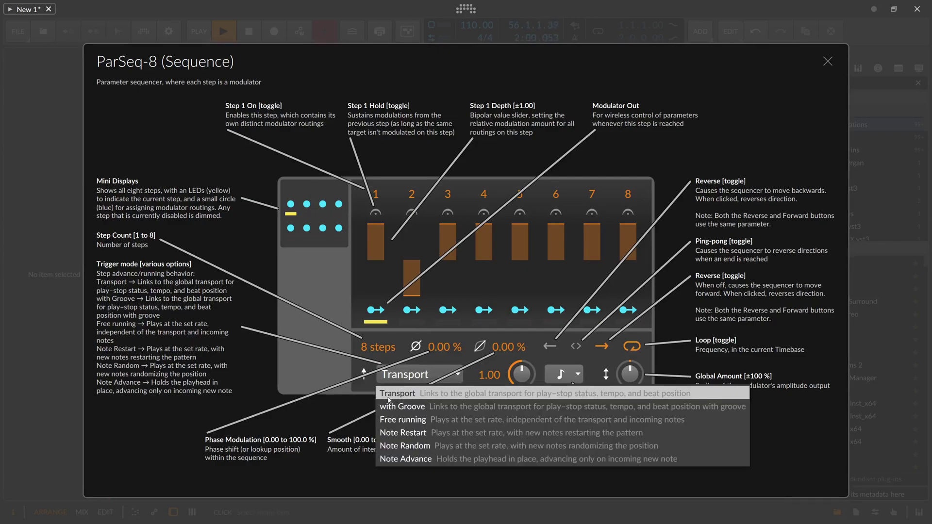
click(412, 393)
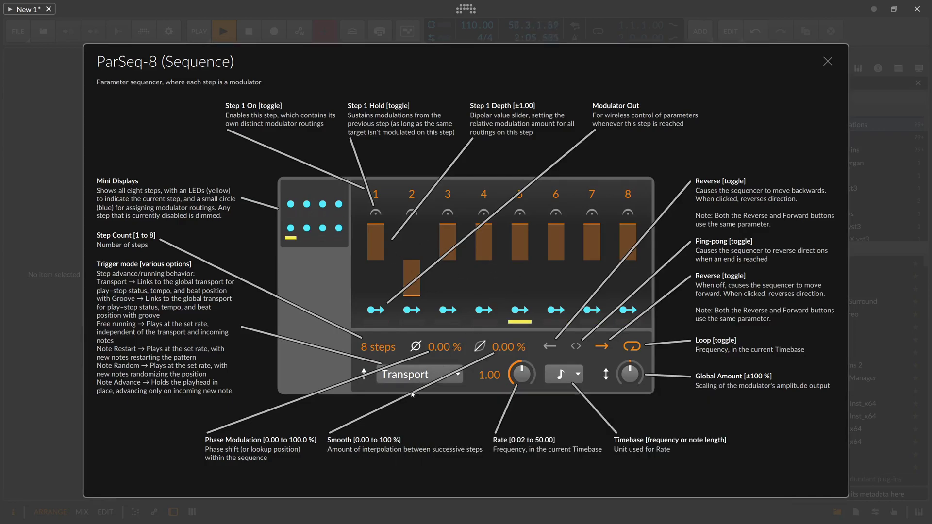
click(828, 61)
key(space)
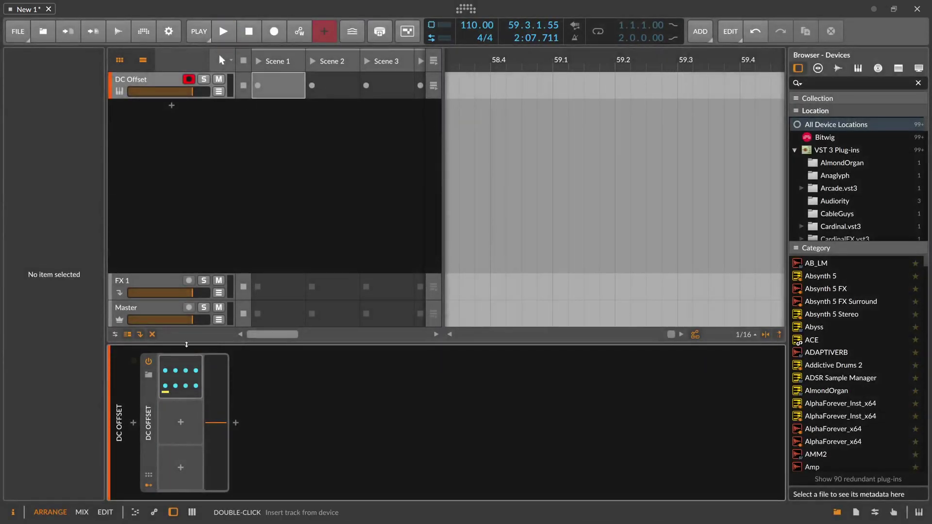
click(181, 383)
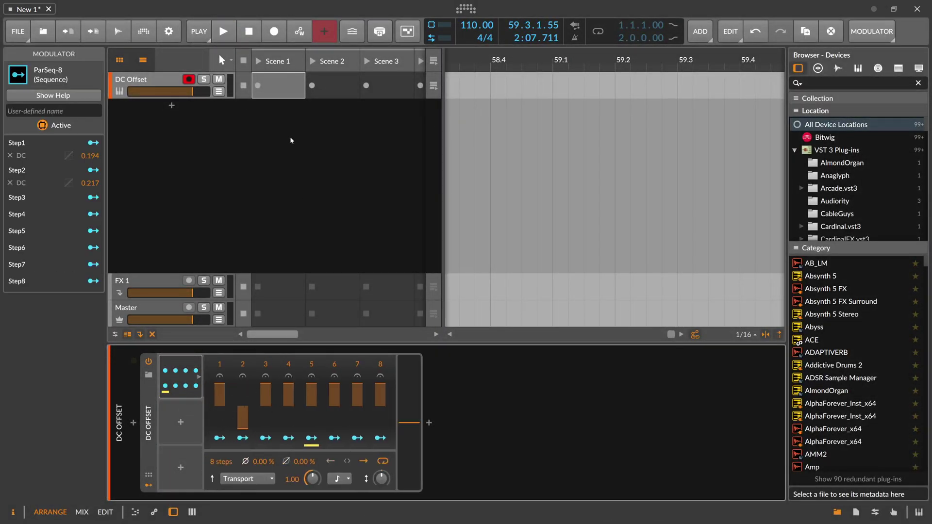
Step: Play the arrangement briefly, and play it again from the start of bar 2 to check the sequencer's transport sync
click(223, 31)
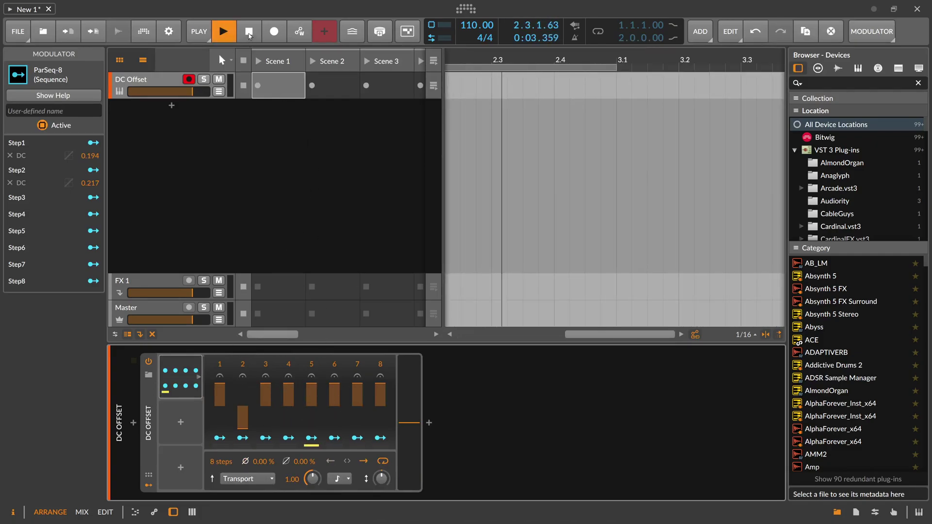
key(space)
drag(472, 58, 545, 39)
mouse_move(485, 58)
mouse_down()
mouse_move(484, 68)
mouse_move(462, 60)
mouse_move(558, 67)
mouse_up()
click(509, 54)
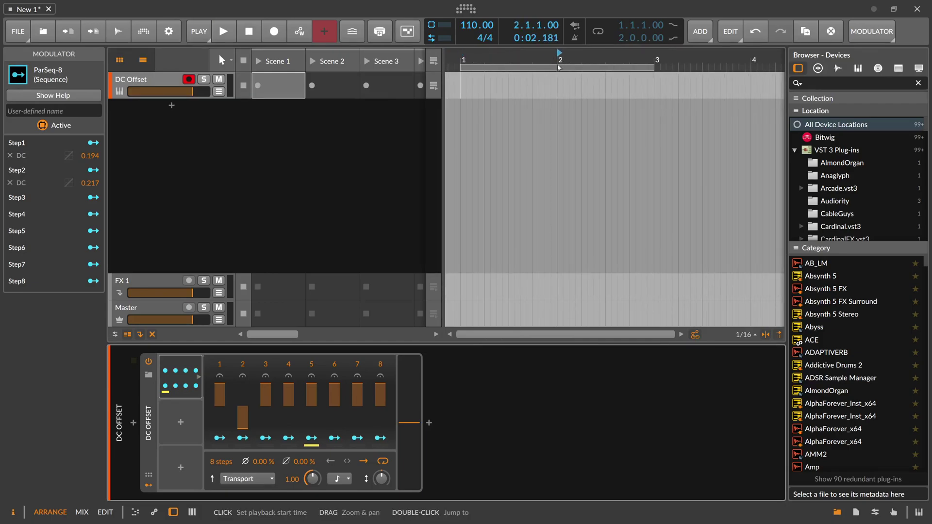
click(226, 37)
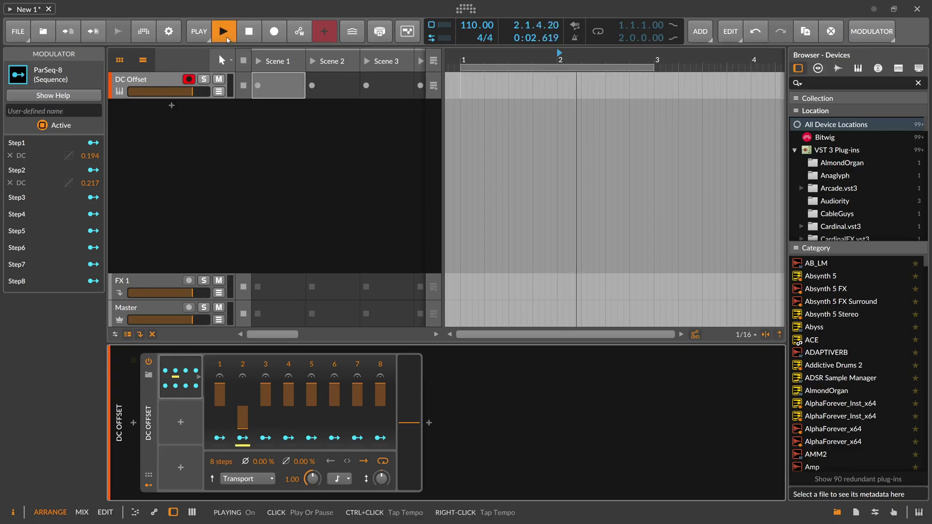
key(space)
Step: Play repeatedly from position 1.3 to compare the active step, and return the playback start to the beginning of bar 1
click(508, 67)
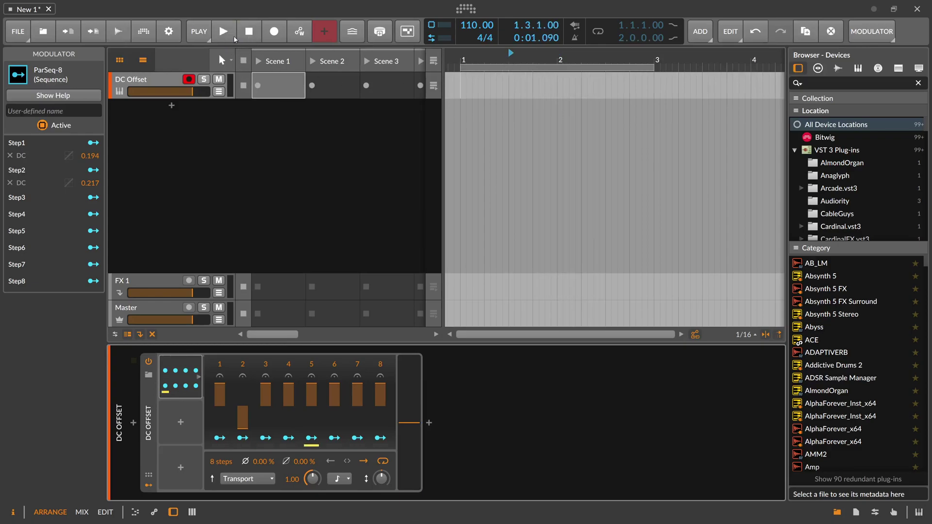
click(231, 36)
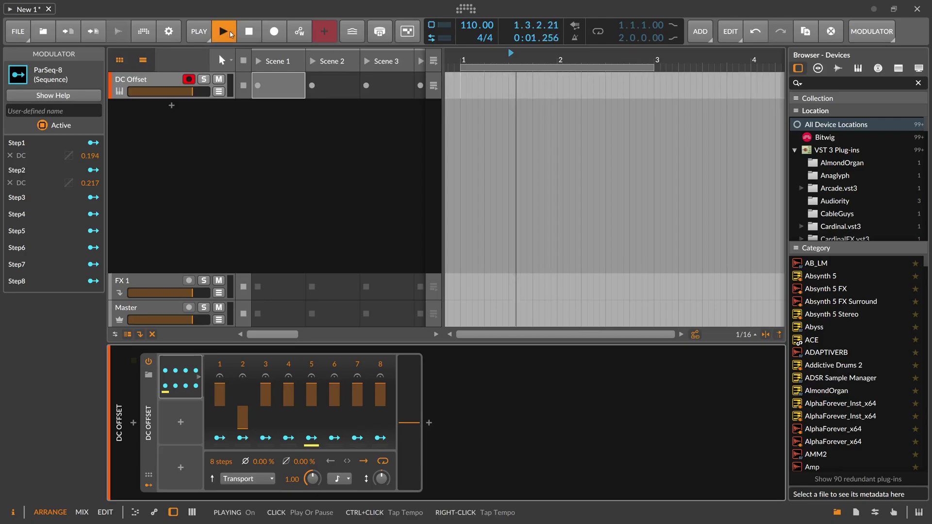
key(space)
click(509, 55)
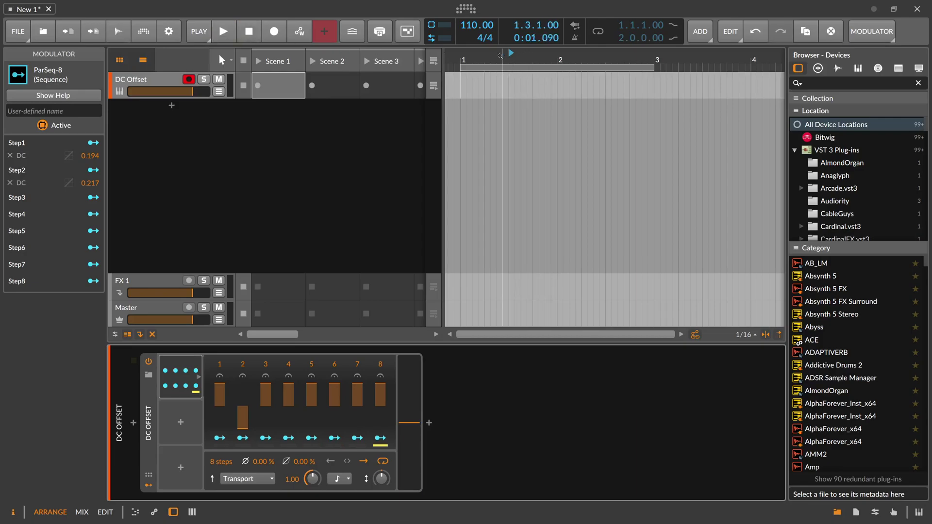
click(224, 38)
click(249, 36)
click(462, 55)
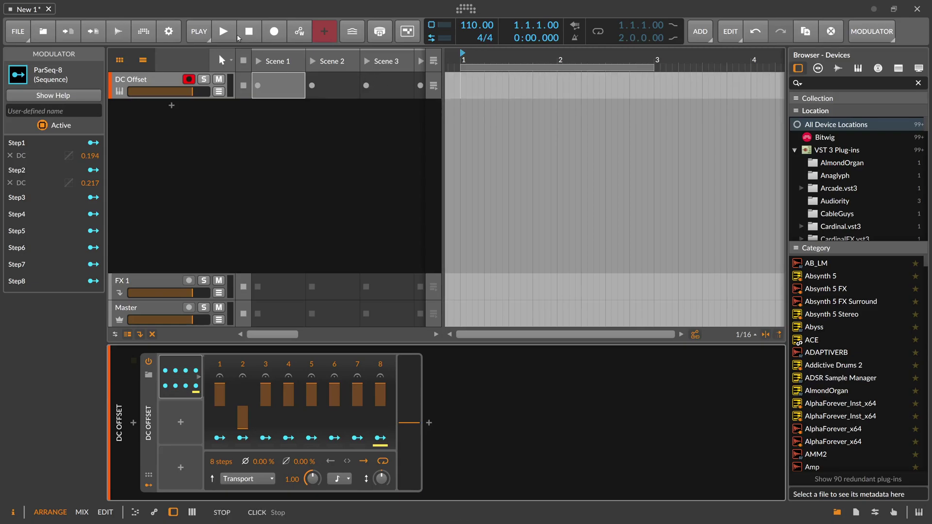
Step: Set the ParSeq-8 trigger mode to with Groove, and briefly enable the global groove to inspect its shuffle setting before turning it off
click(235, 480)
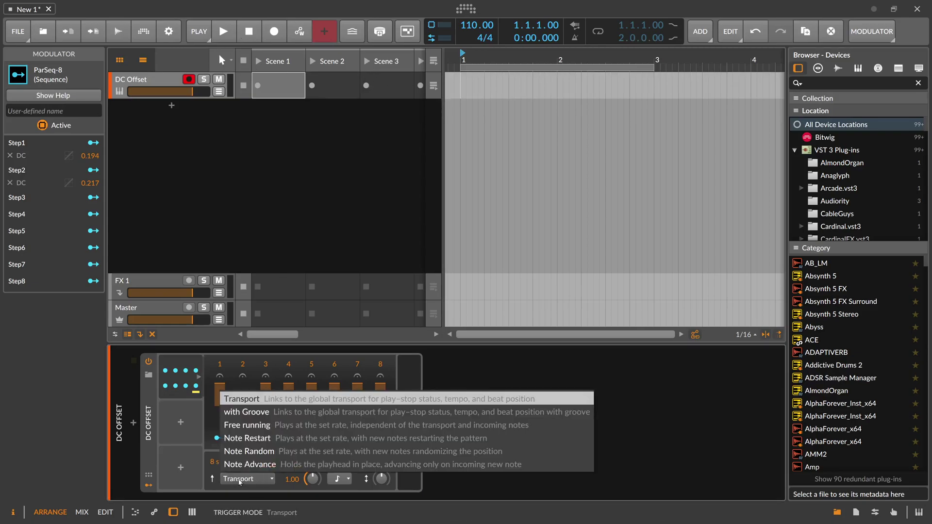
click(252, 413)
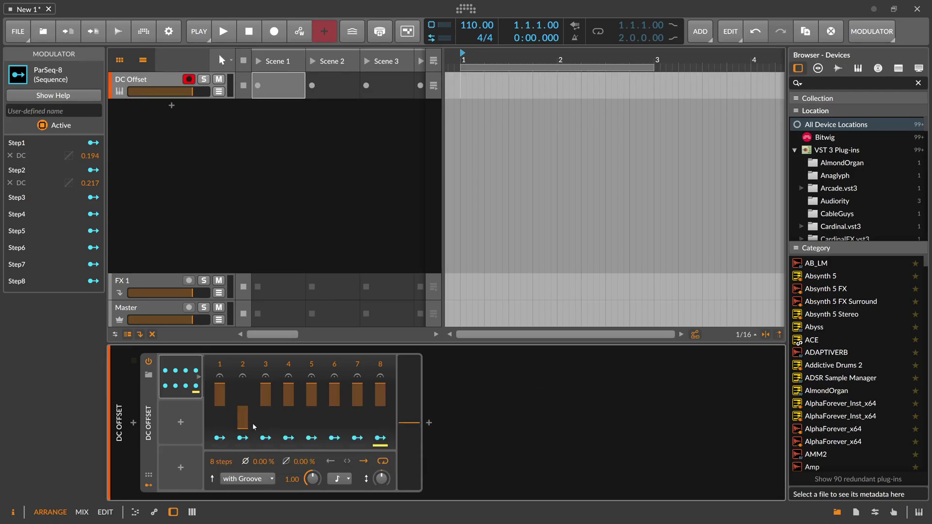
click(200, 32)
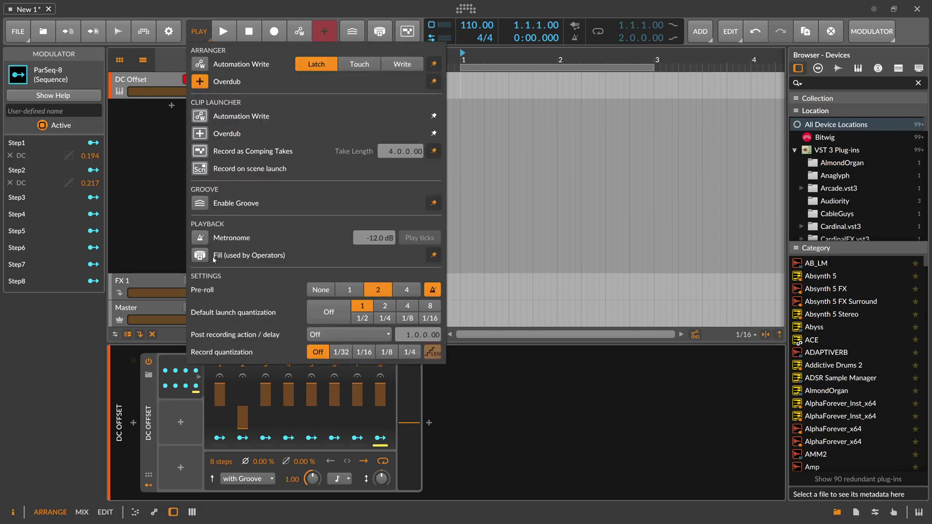
click(201, 204)
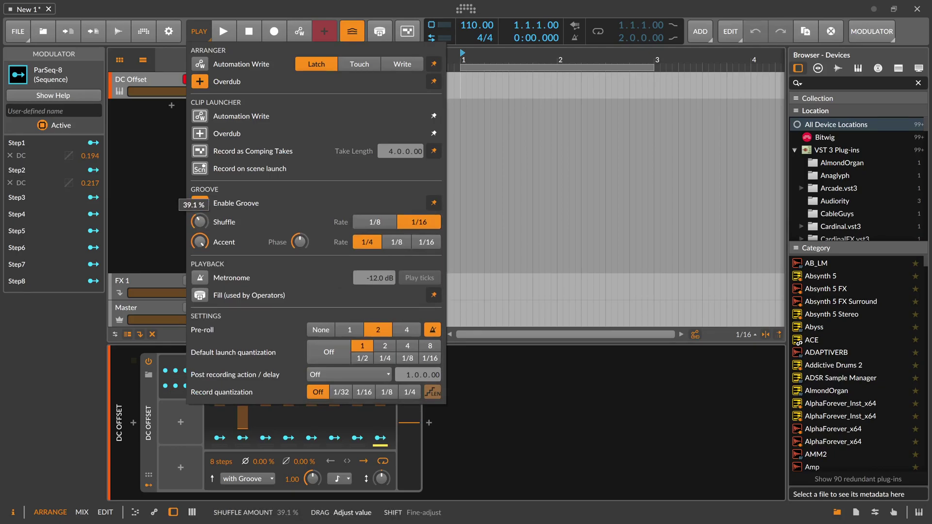
drag(199, 222, 201, 221)
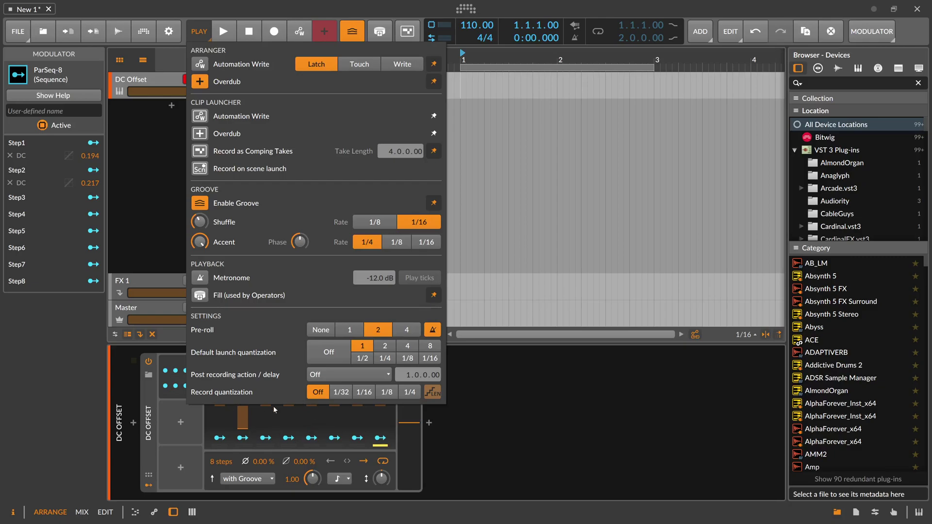
click(200, 203)
Step: Set the trigger mode to Free running, review the timebase options, and vary the rate before resetting it to 1.00
click(238, 479)
click(235, 479)
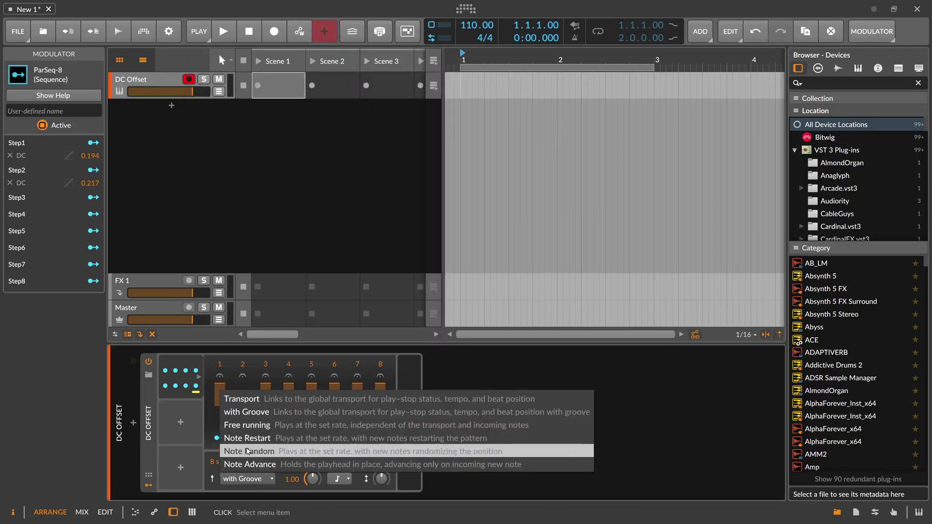
click(245, 425)
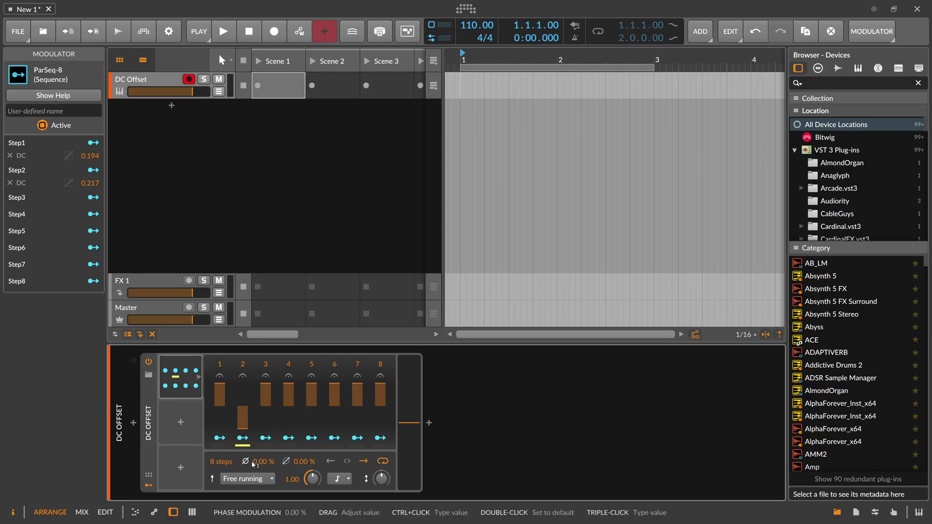
click(244, 479)
click(244, 480)
click(338, 479)
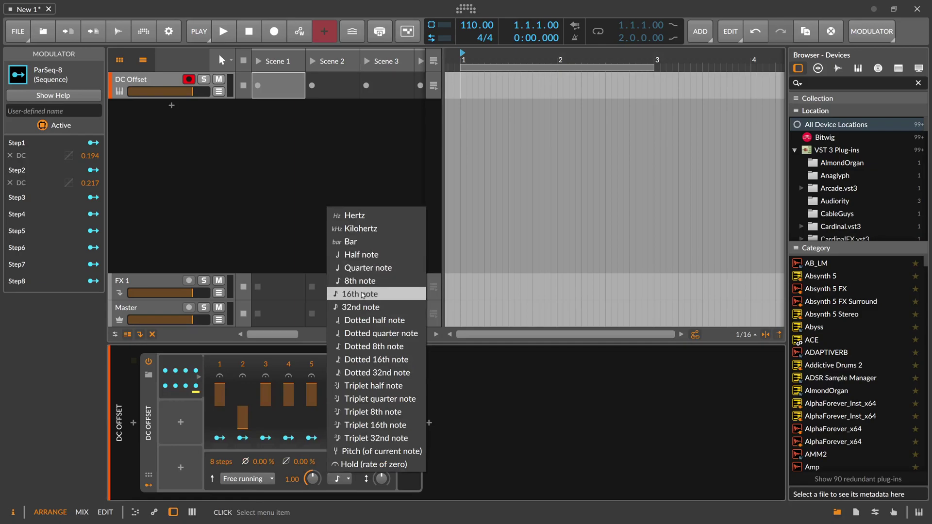
click(359, 465)
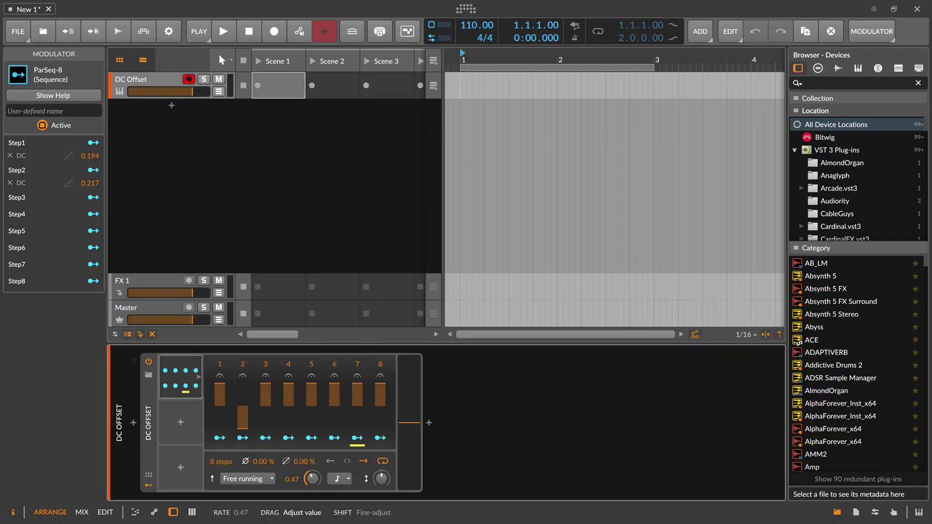
double_click(314, 482)
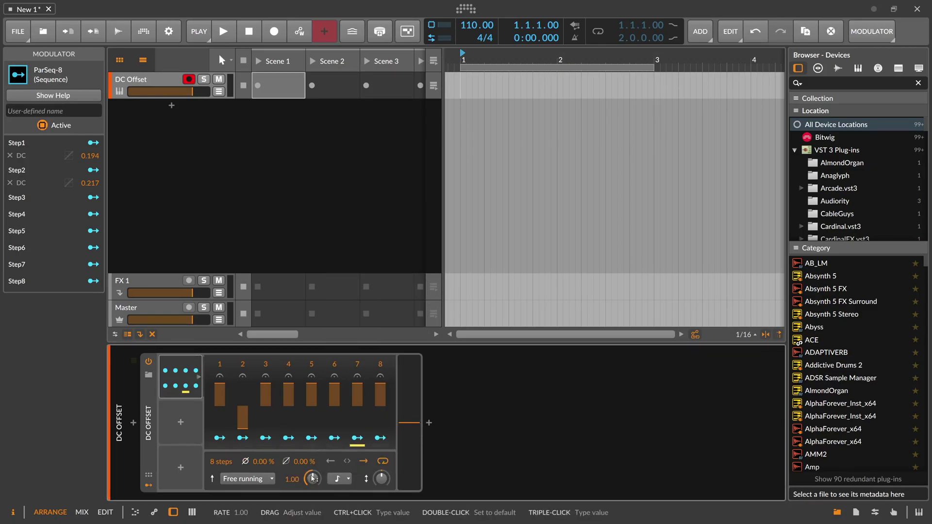
Step: Set the trigger mode to Note Restart and raise the depth of step 2 to 1.00
click(252, 480)
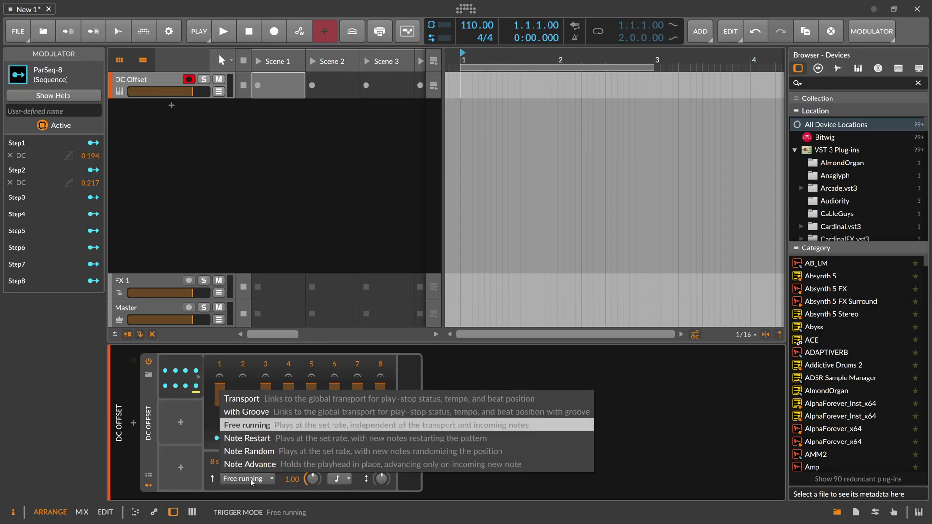
click(247, 438)
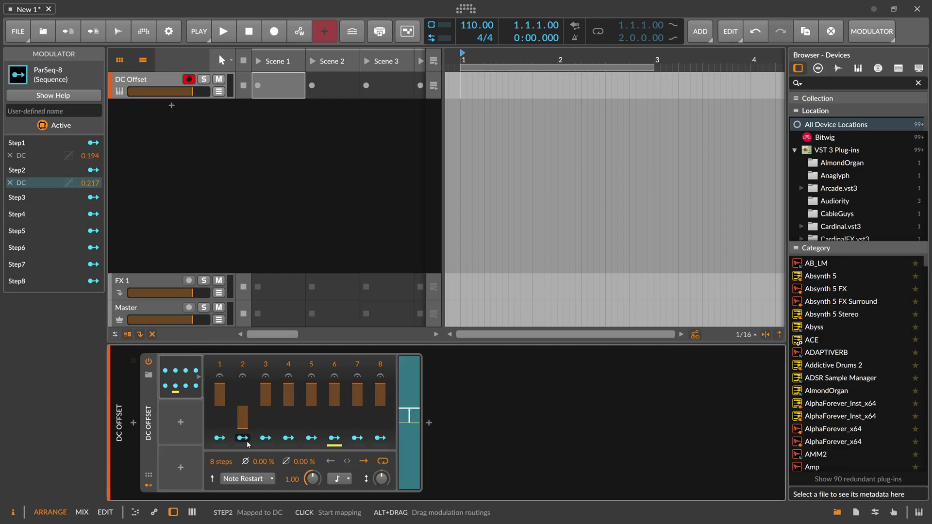
drag(244, 418, 244, 385)
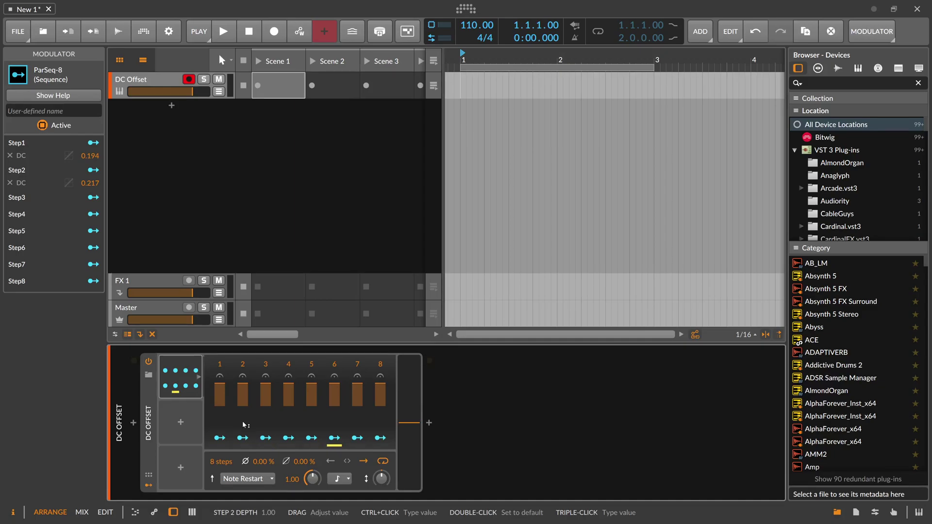
Step: Try the Note Random trigger mode, and switch to Note Advance
click(242, 482)
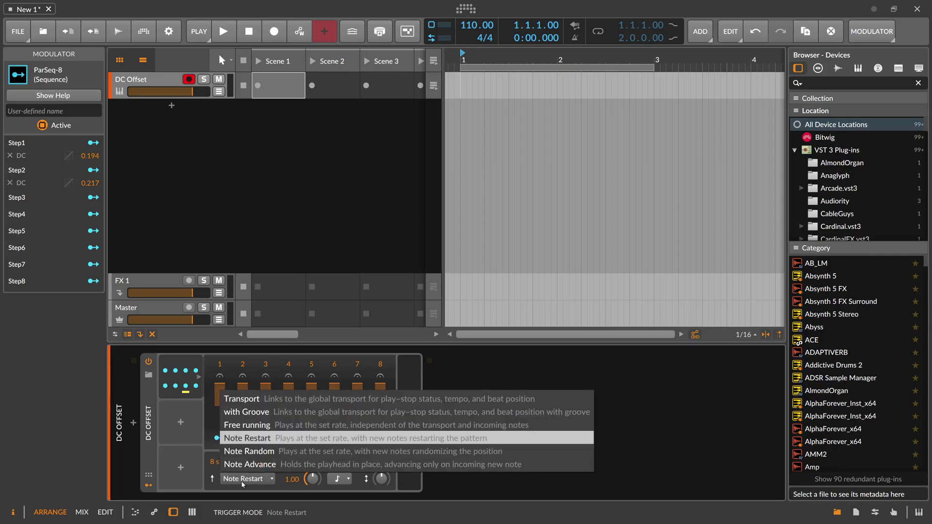
click(257, 451)
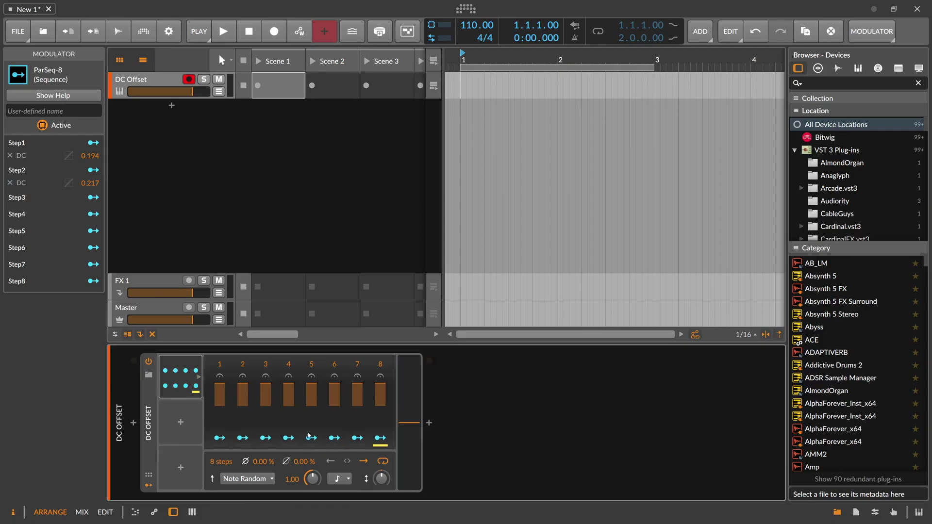
click(250, 479)
click(250, 469)
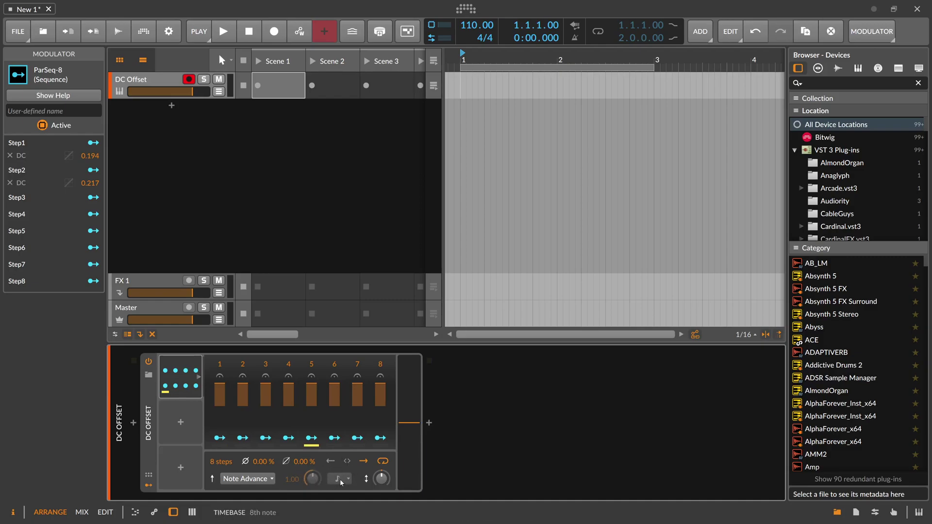
Step: Return the trigger mode to Transport and start playback from the beginning of the arrangement
click(248, 478)
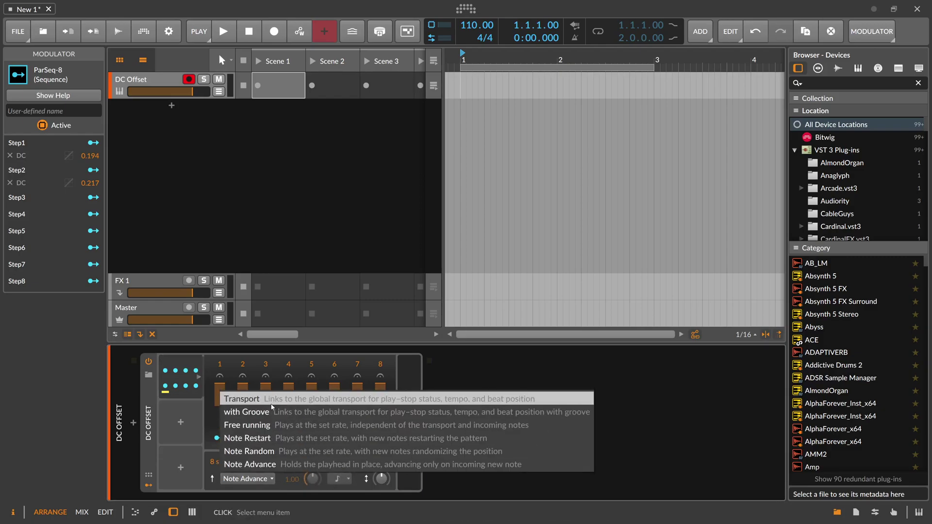
click(290, 411)
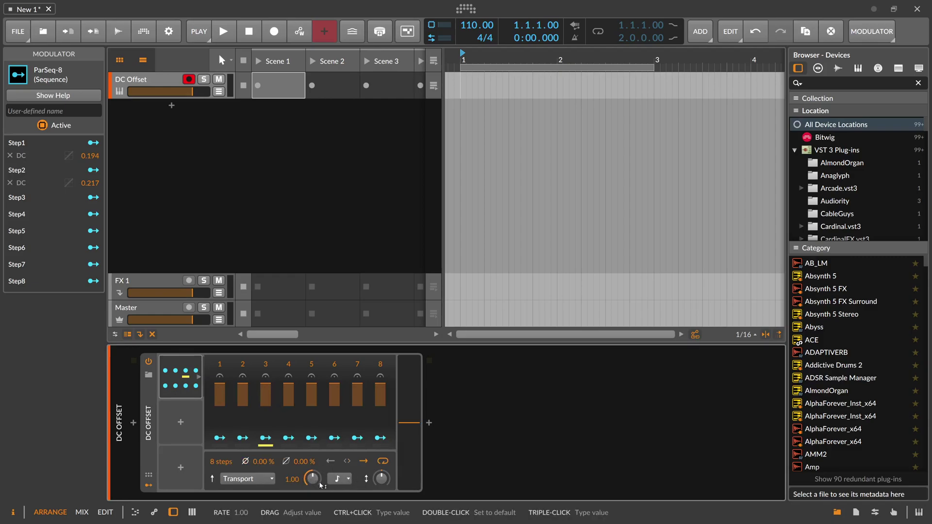
key(space)
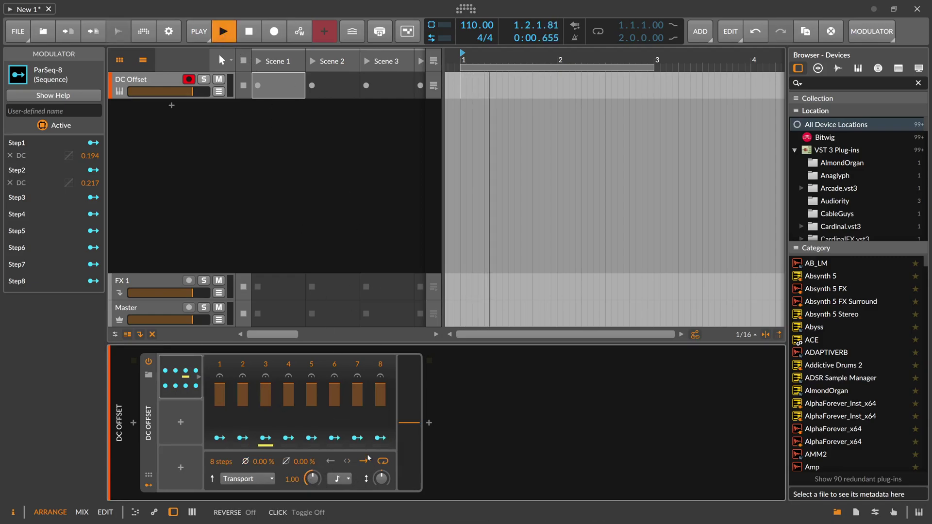
Step: Try different rates with the current timebase and with Hertz, resetting the rate to 1.00 each time
mouse_move(312, 479)
mouse_down()
mouse_move(312, 495)
mouse_move(312, 464)
mouse_move(313, 507)
mouse_move(314, 482)
mouse_up()
double_click(314, 482)
click(340, 479)
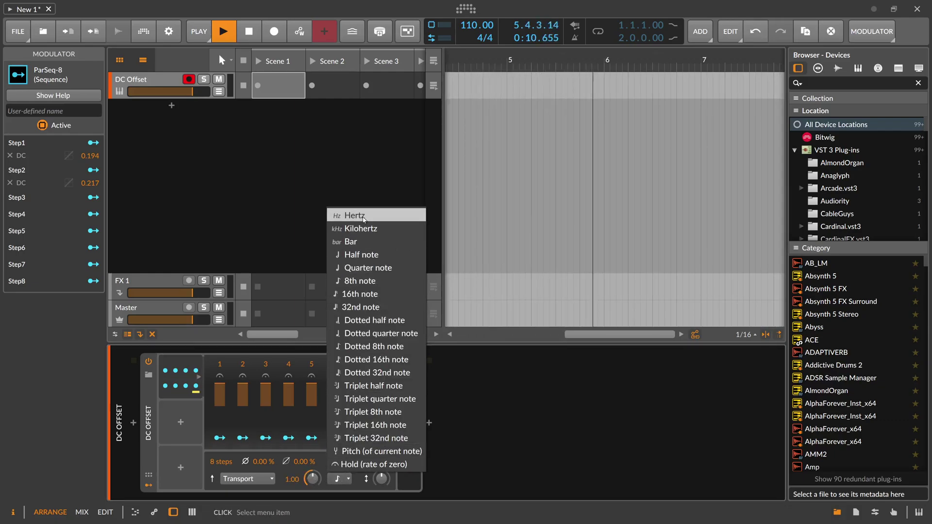
click(364, 217)
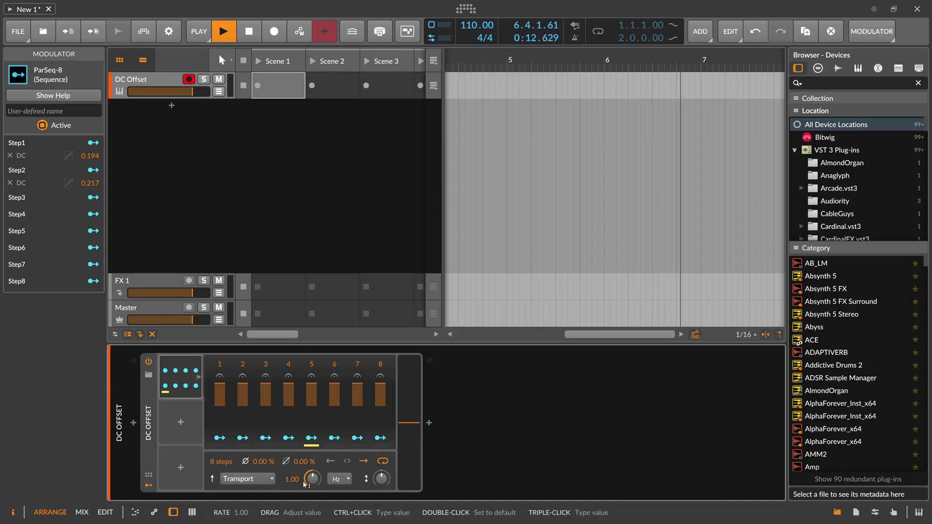
drag(298, 483, 312, 432)
double_click(313, 479)
Step: Set the ParSeq-8 timebase to Kilohertz and reduce the sequence to 2 steps
click(340, 479)
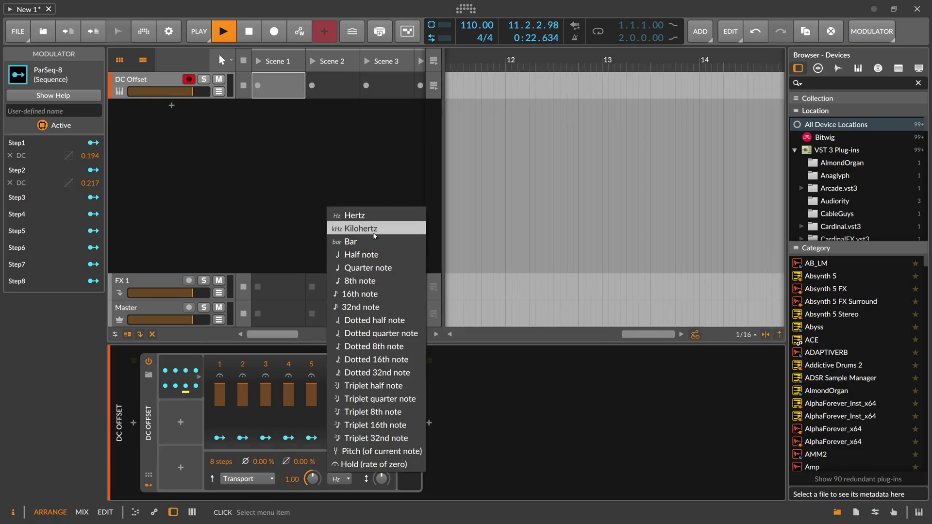
click(374, 234)
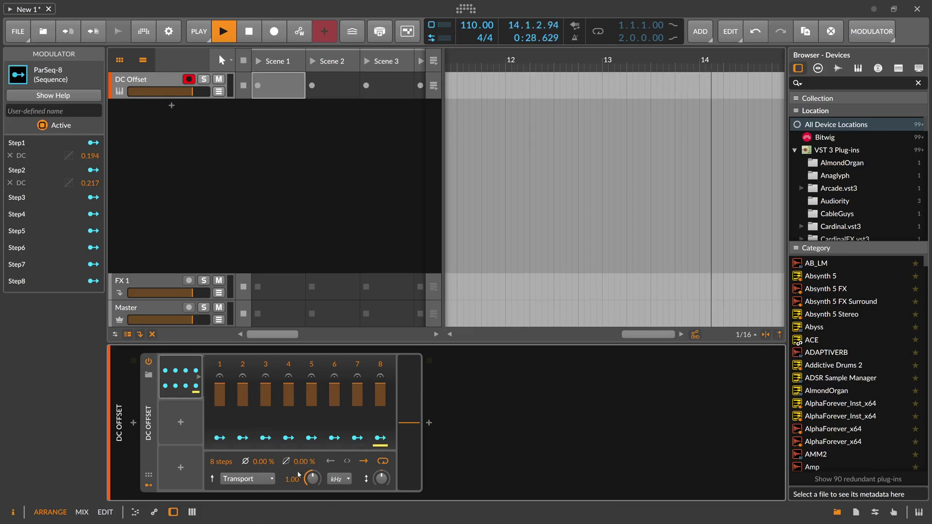
drag(221, 462, 221, 490)
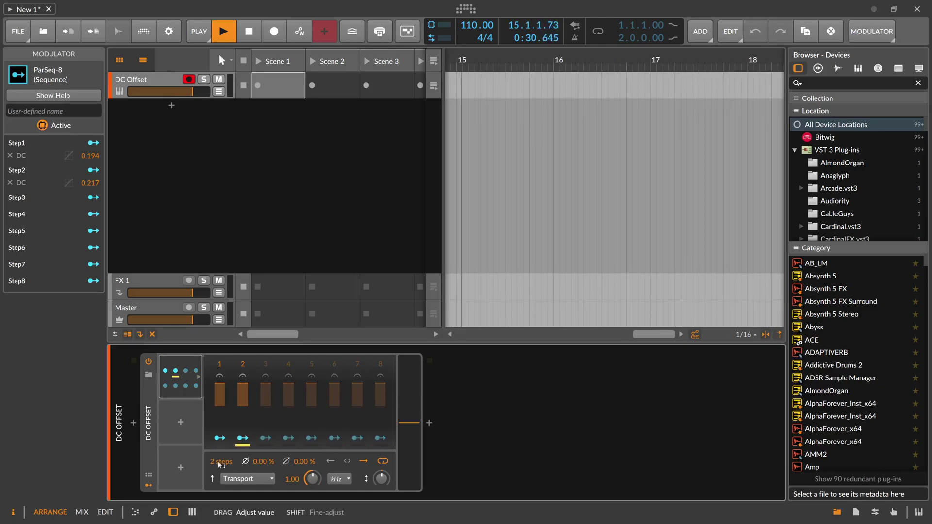
Step: Raise the DC modulation amounts to 0.954 for step 1 and 0.977 for step 2, and make step 2's depth fully negative
click(222, 440)
drag(411, 418, 411, 365)
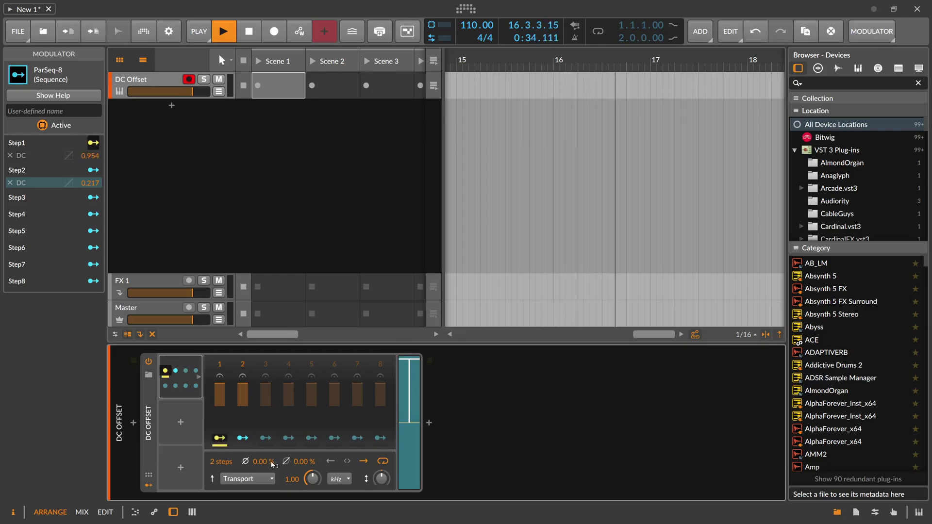
click(243, 438)
drag(423, 426, 422, 385)
click(247, 439)
drag(245, 395, 245, 422)
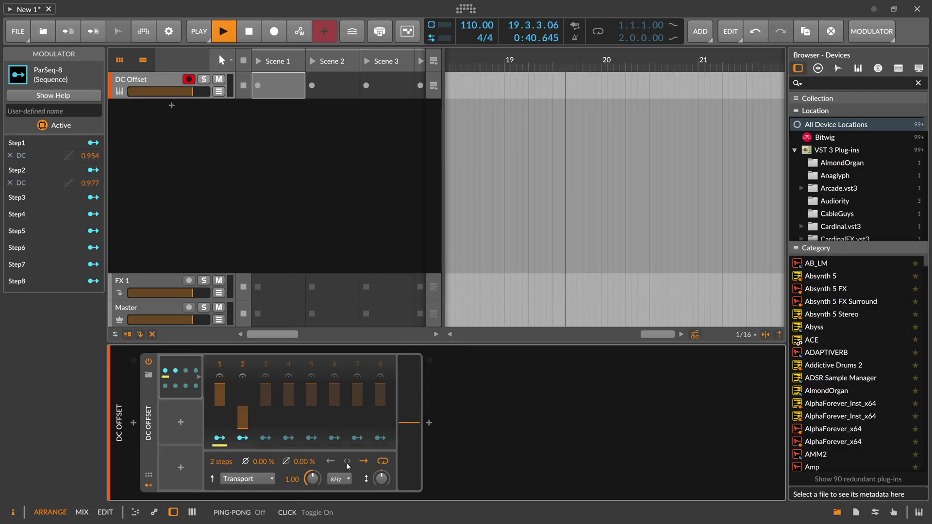
Step: Vary the global amount and rate during playback, and reset them to 0 % and 1.00
drag(381, 480, 381, 475)
mouse_move(314, 481)
mouse_down()
mouse_move(315, 493)
mouse_move(314, 481)
mouse_up()
drag(381, 482, 381, 490)
ctrl+click(383, 481)
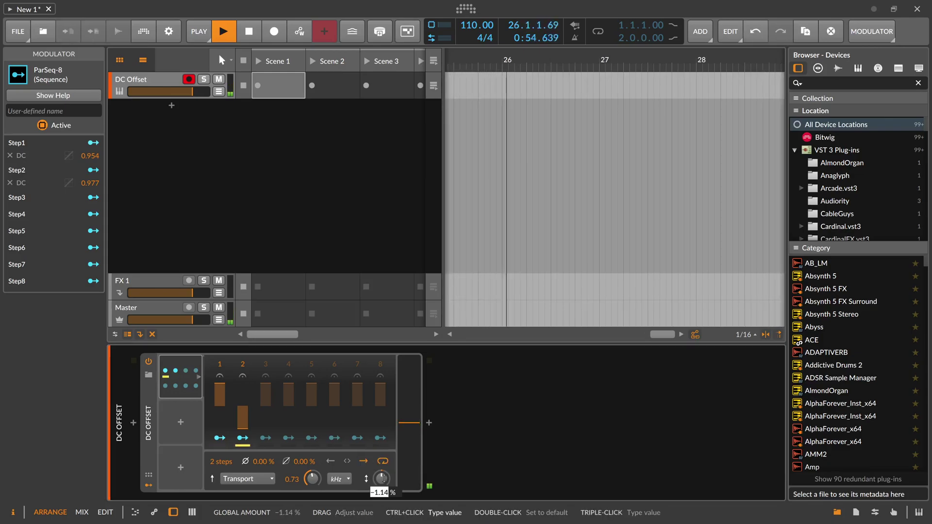
text(0)
key(Return)
double_click(312, 479)
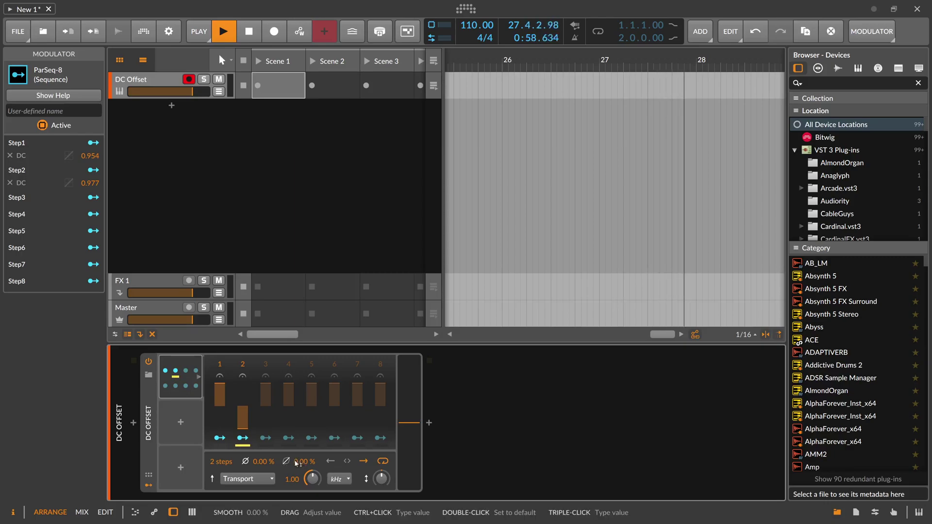
Step: Insert an Oscilloscope after the DC Offset device and set its trigger mode to the arrow option for a continuous trace
click(429, 423)
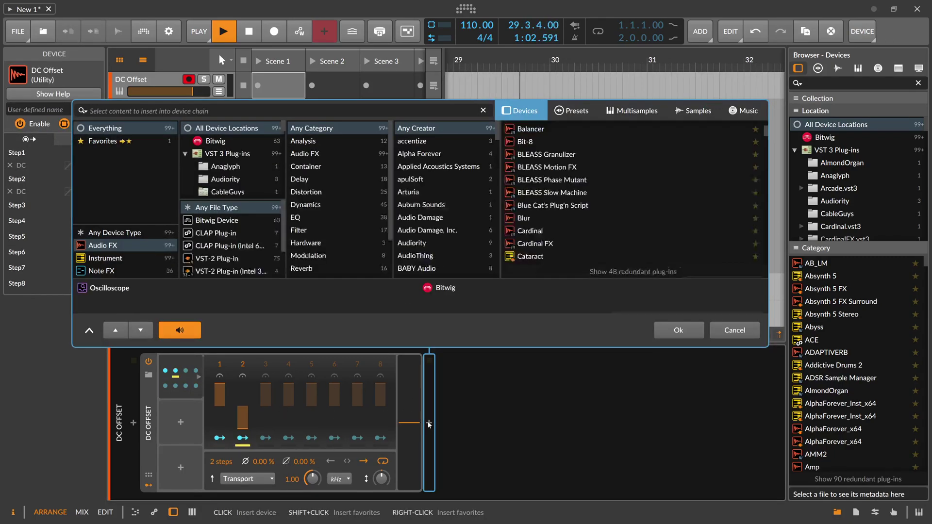
key(Return)
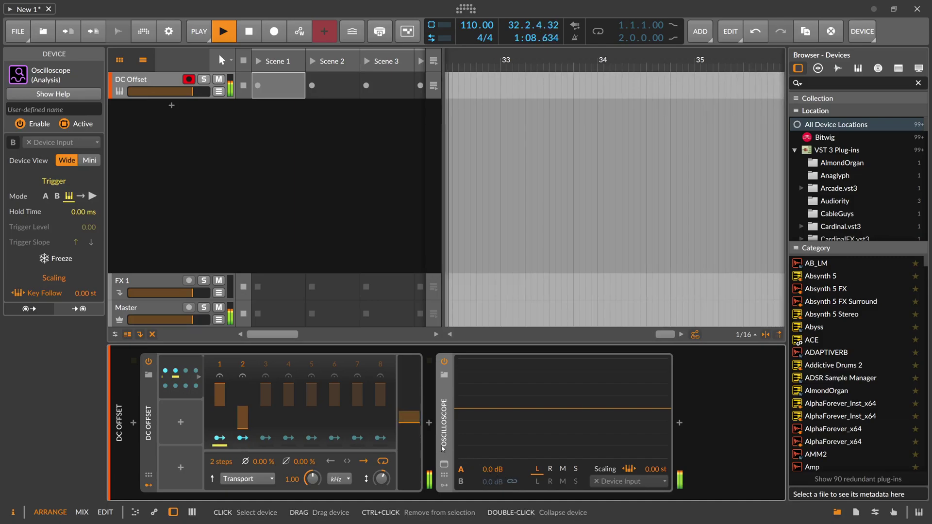
click(91, 196)
click(81, 197)
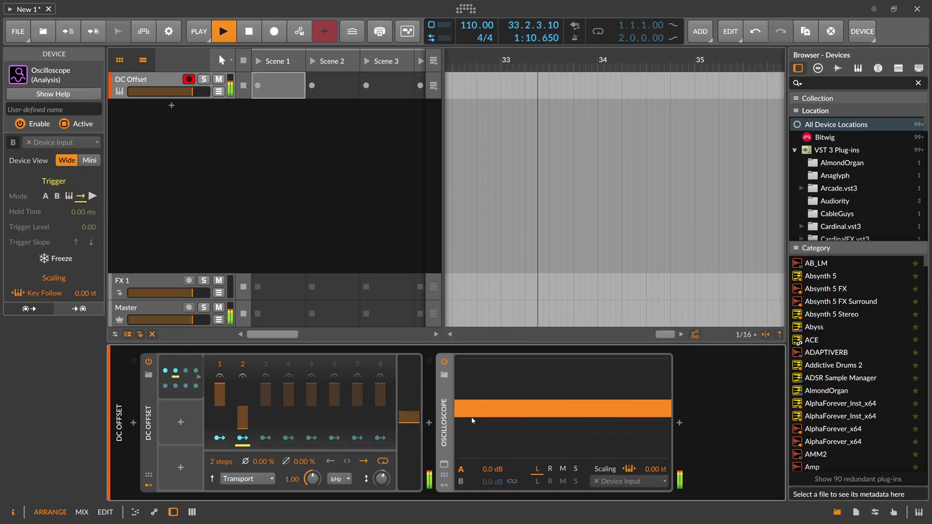
Step: Lower the sequencer rate to 0.05 kHz and shape the waveform with a higher global amount and 81.1 % smoothing
drag(324, 483, 325, 512)
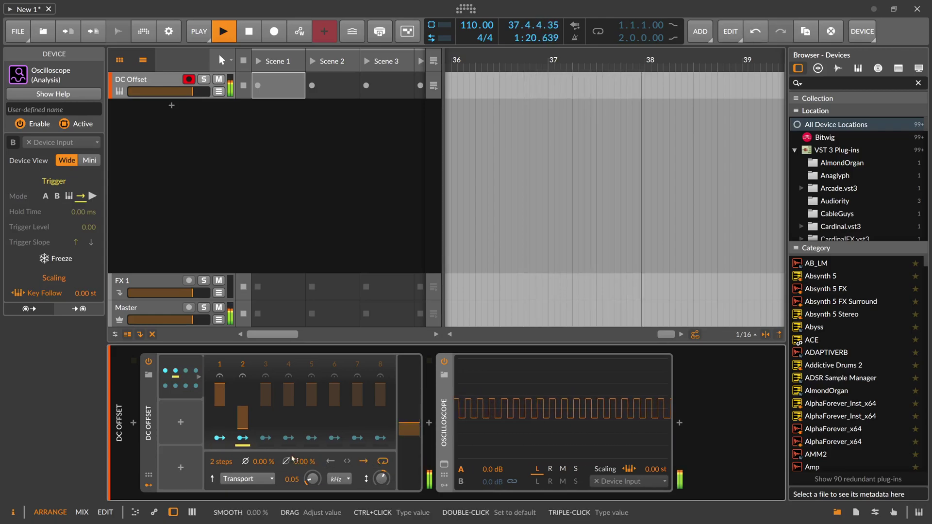
drag(306, 464, 306, 435)
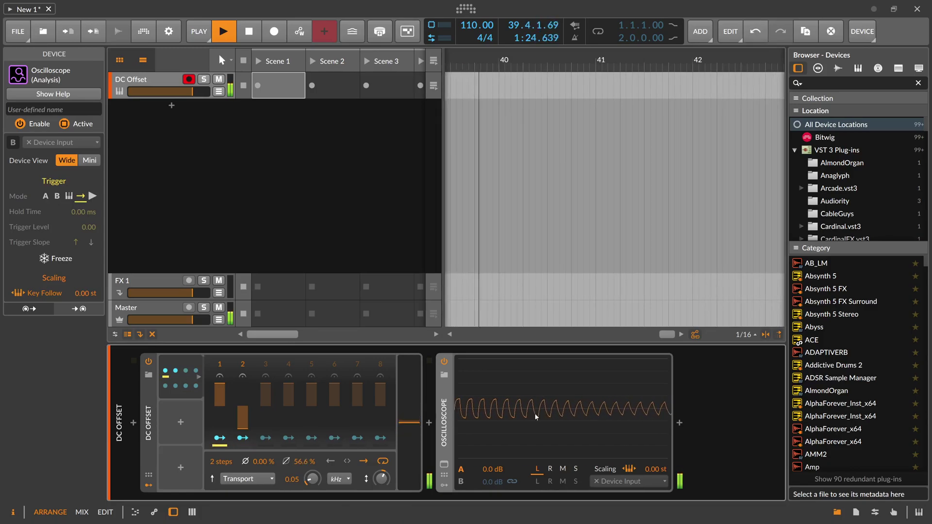
drag(382, 479, 382, 464)
mouse_move(305, 462)
mouse_down()
mouse_move(305, 452)
mouse_move(306, 490)
mouse_move(305, 451)
mouse_up()
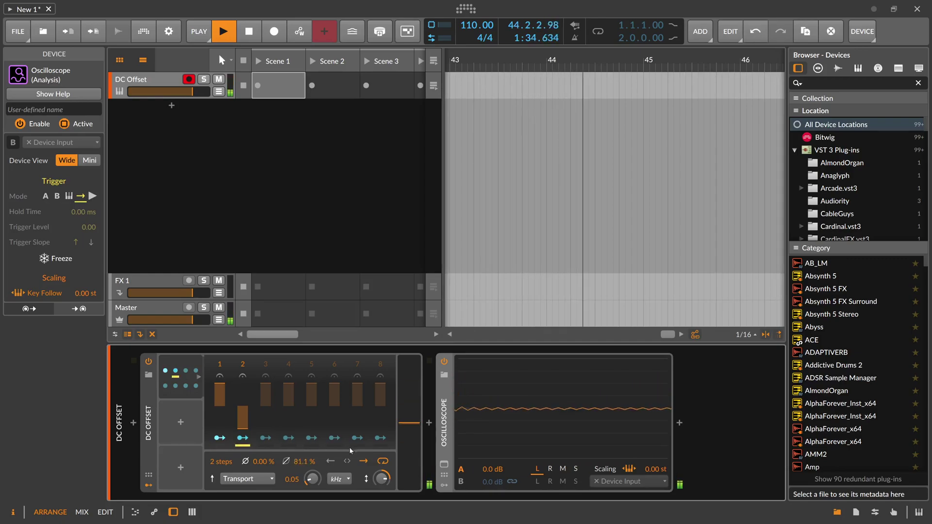
Step: Extend the sequence to 3 steps and lower the depth of step 3 to a small positive value
drag(217, 463, 217, 455)
mouse_move(266, 394)
mouse_down()
mouse_move(266, 429)
mouse_move(266, 399)
mouse_up()
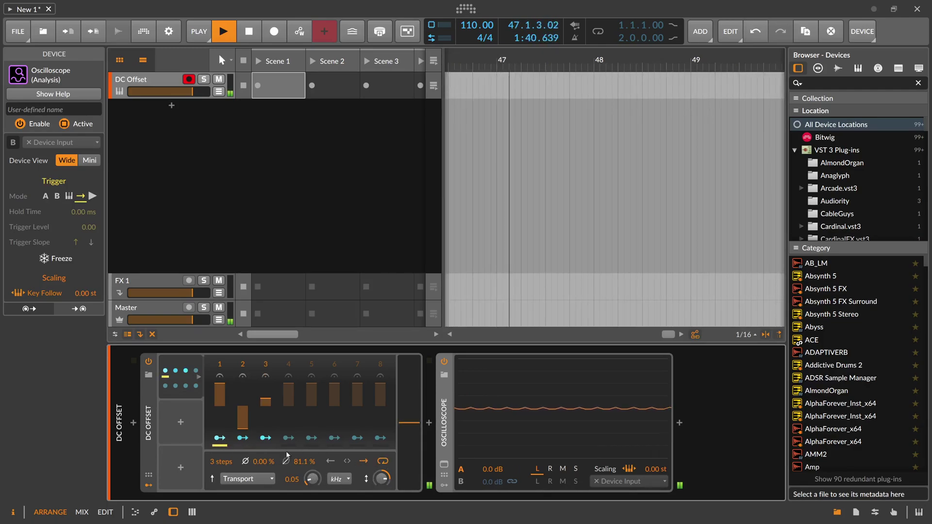
Step: Vary the ParSeq-8 global amount, rate and smoothing at audio rate, ending at 80.6 % amount, 0.07 kHz and 40.6 % smoothing
drag(381, 479, 382, 473)
mouse_move(312, 478)
mouse_down()
mouse_move(312, 463)
mouse_move(304, 483)
mouse_up()
drag(312, 479, 312, 478)
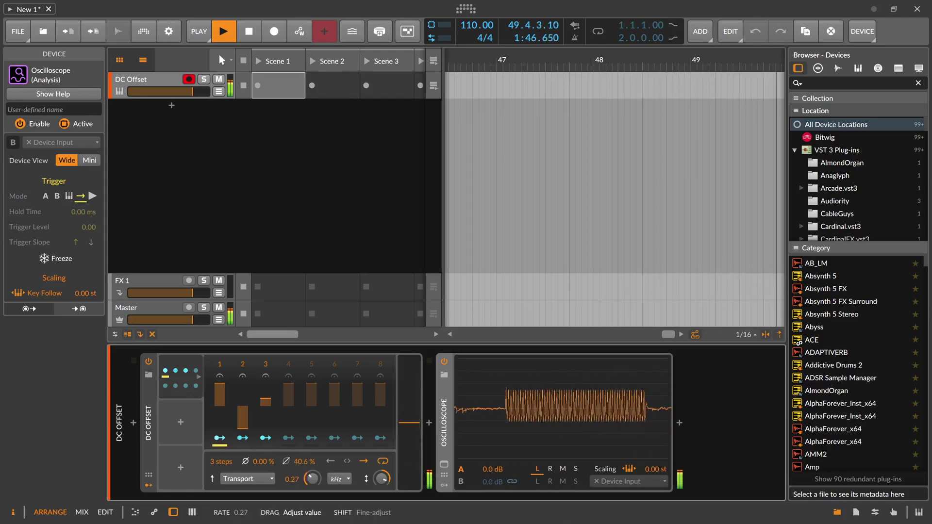
scroll(312, 479, down, 3)
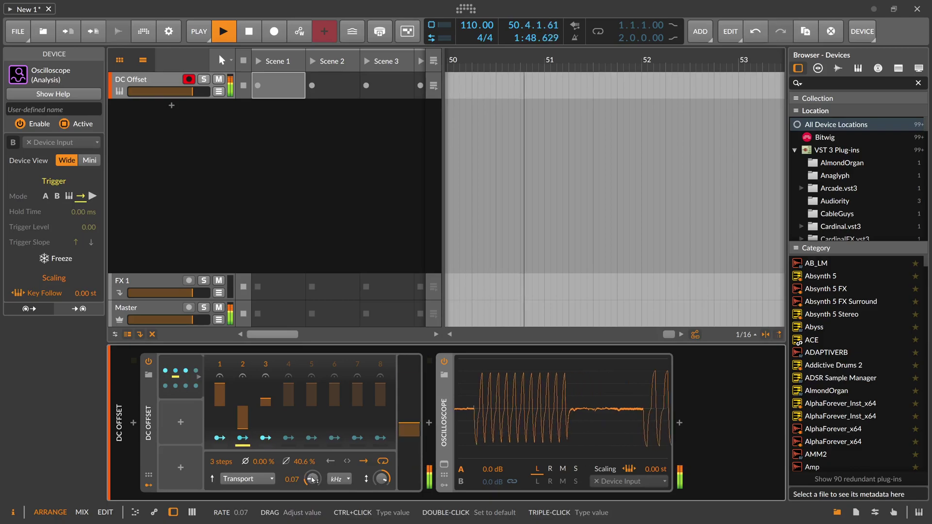
Step: Reset the global amount to 0 % and the rate to 1.00 on a Bar timebase, and stop playback
double_click(383, 482)
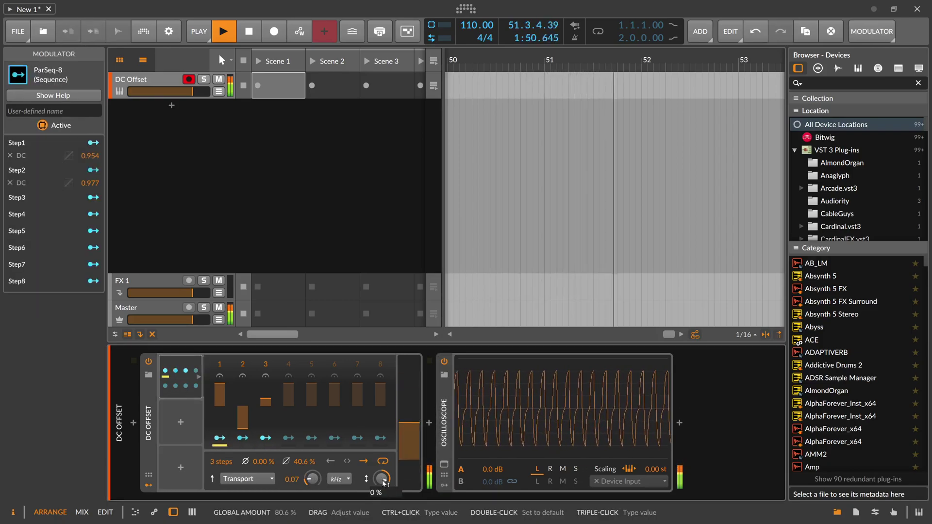
click(338, 479)
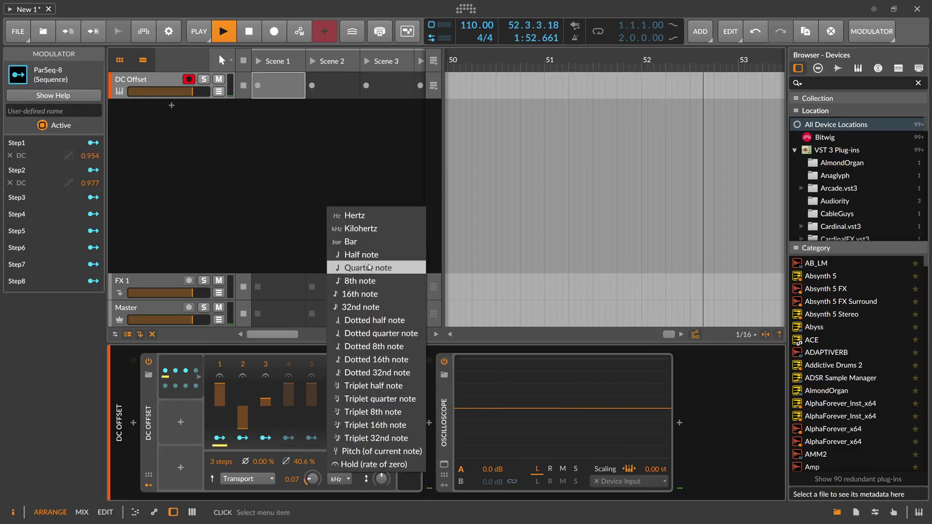
click(365, 242)
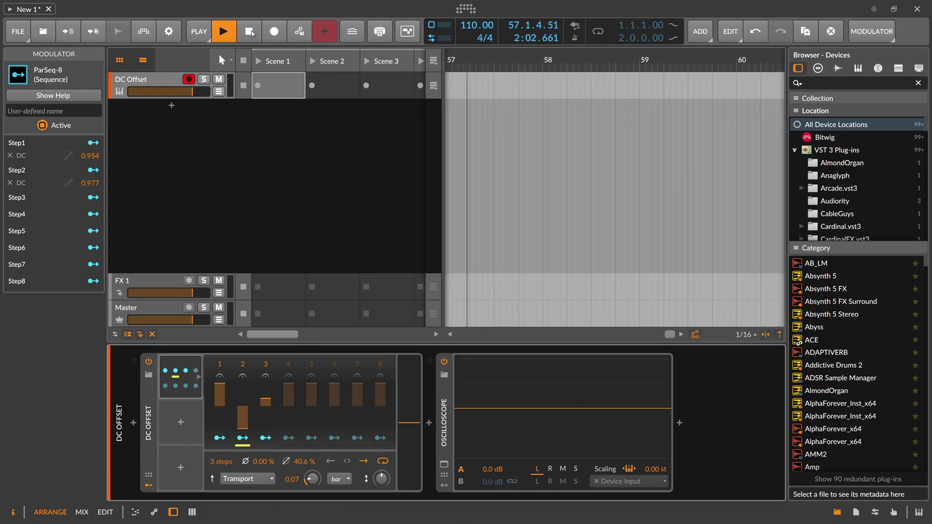
click(248, 31)
double_click(317, 480)
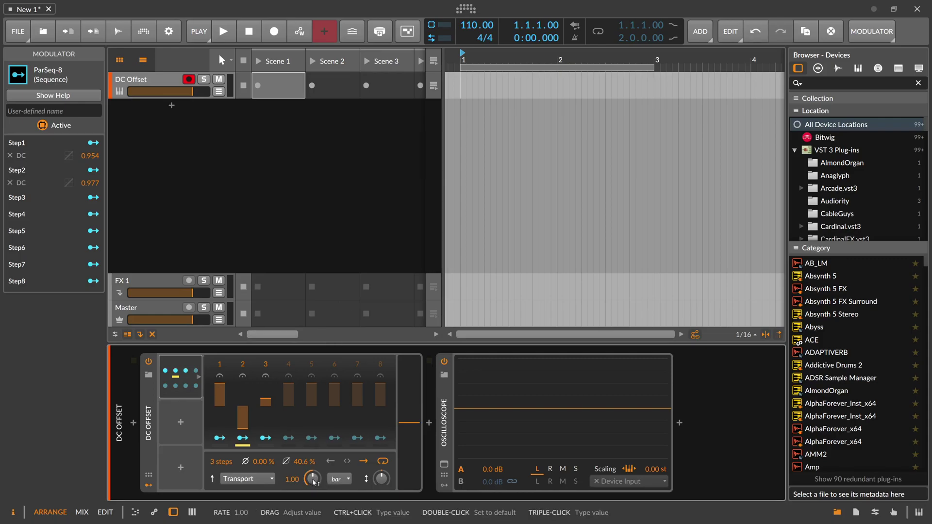
Step: Set the sequencer timebase to 8th note, restore the step count to 8, and start playback
click(334, 480)
click(359, 279)
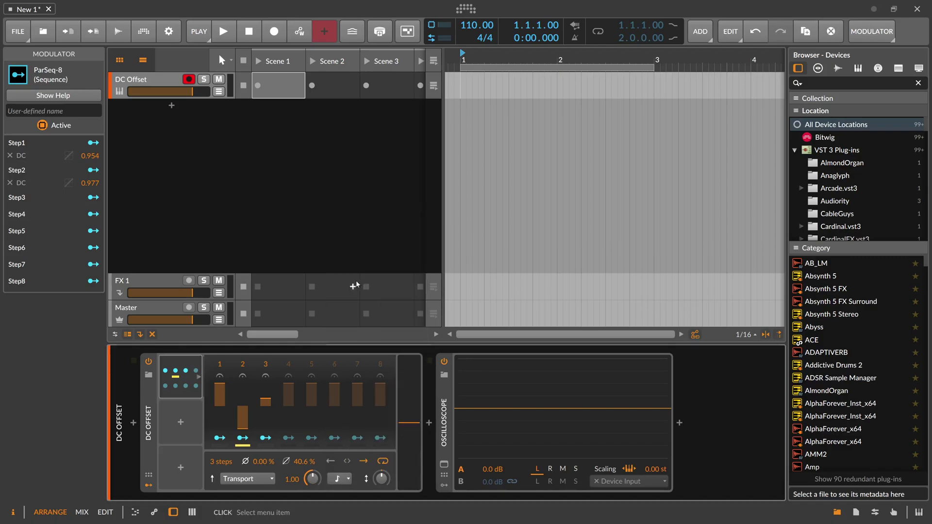
double_click(221, 462)
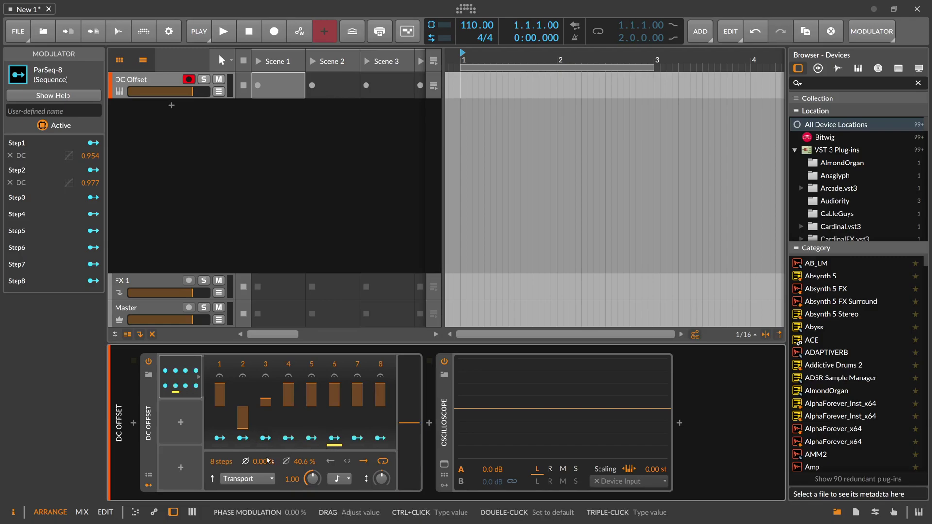
key(space)
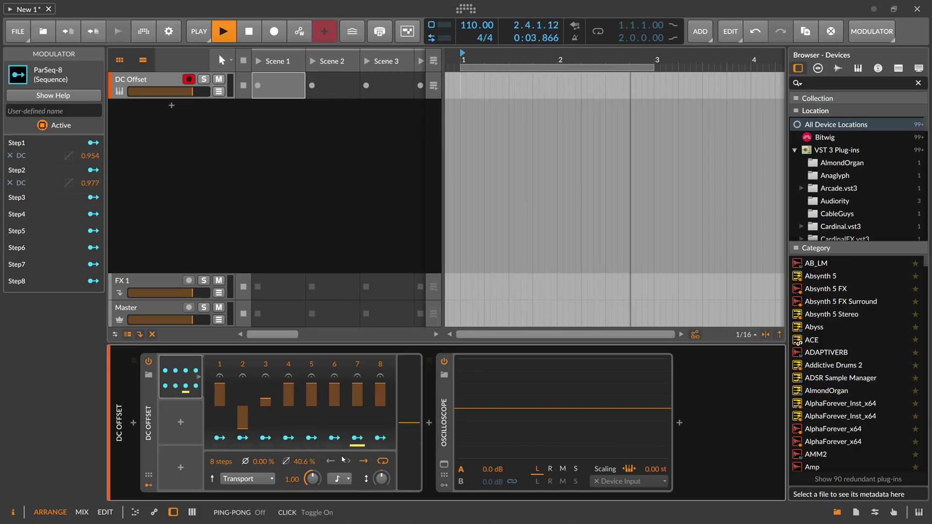
Step: Set the sequencer rate to 0.50 on the 8th note timebase
click(340, 479)
click(315, 486)
ctrl+click(313, 480)
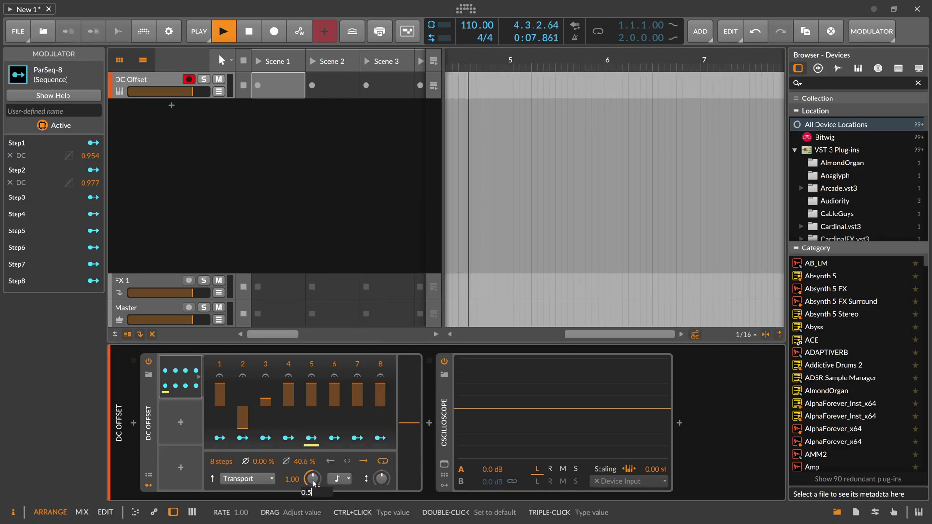
key(Return)
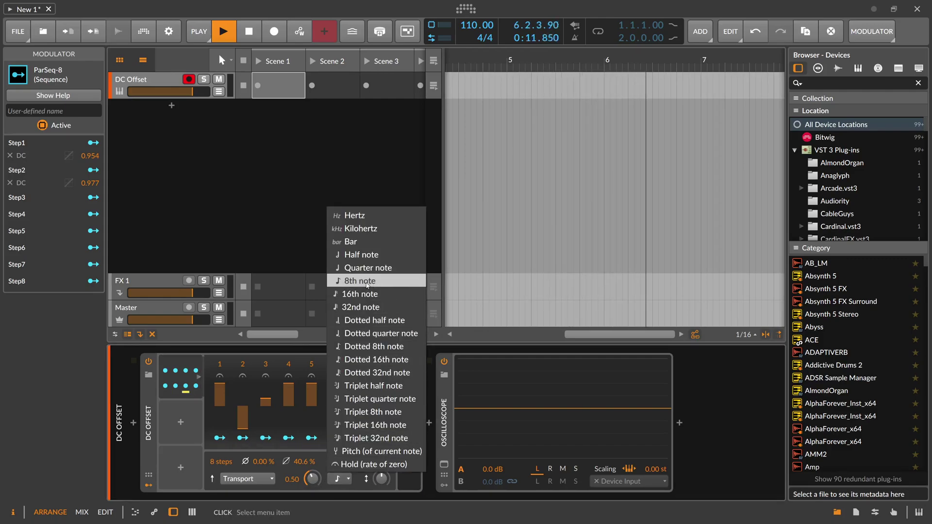
click(361, 286)
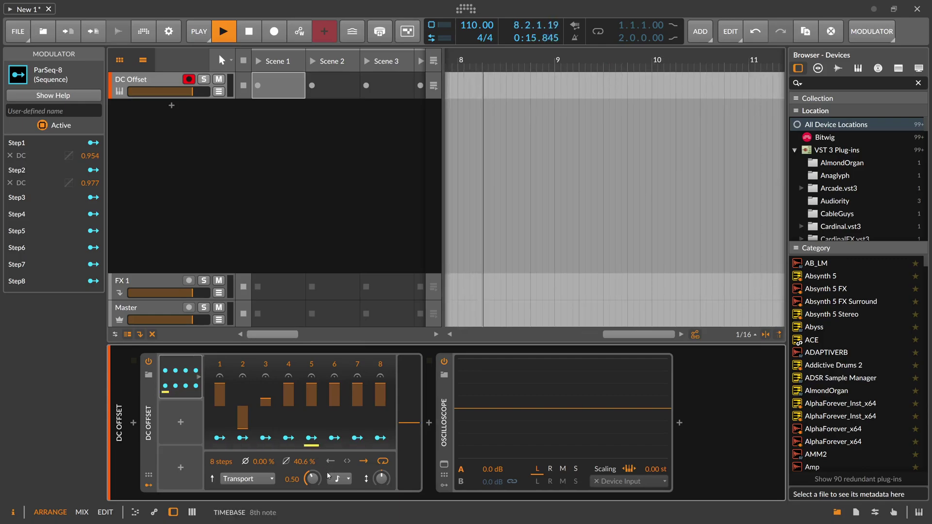
Step: Reset the rate to 1.00, set the timebase to 16th note, and reduce the smoothing to 0 %
double_click(313, 480)
click(340, 479)
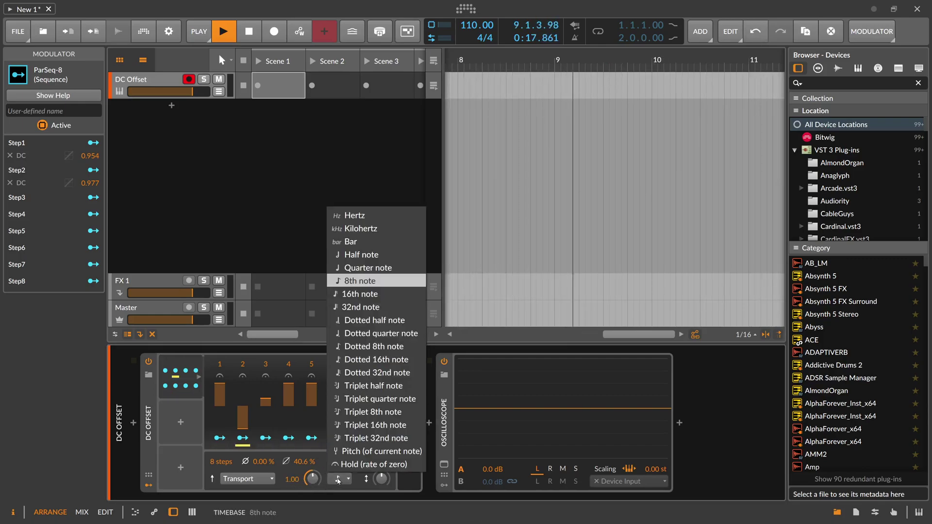
click(369, 296)
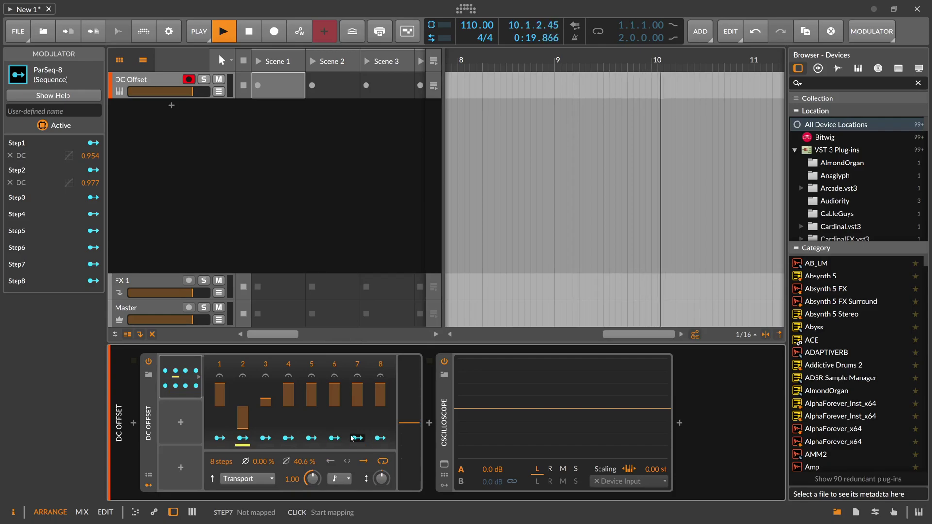
drag(307, 460, 308, 490)
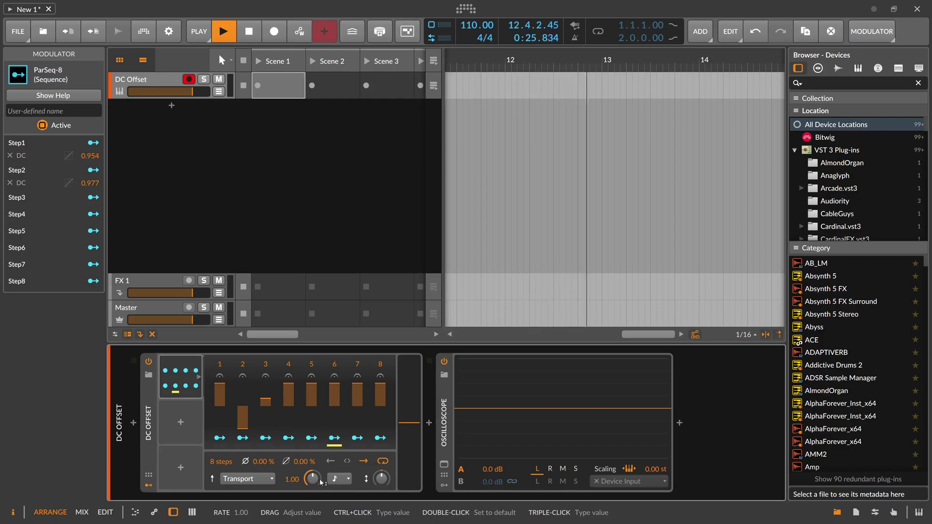
Step: Review the dotted timebase options and set the sequencer rate to 0.25
click(339, 479)
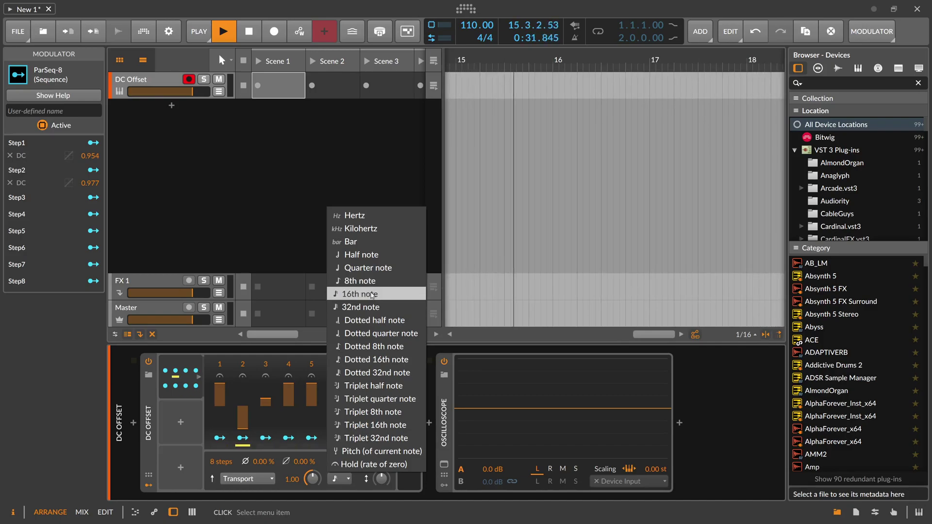
click(371, 359)
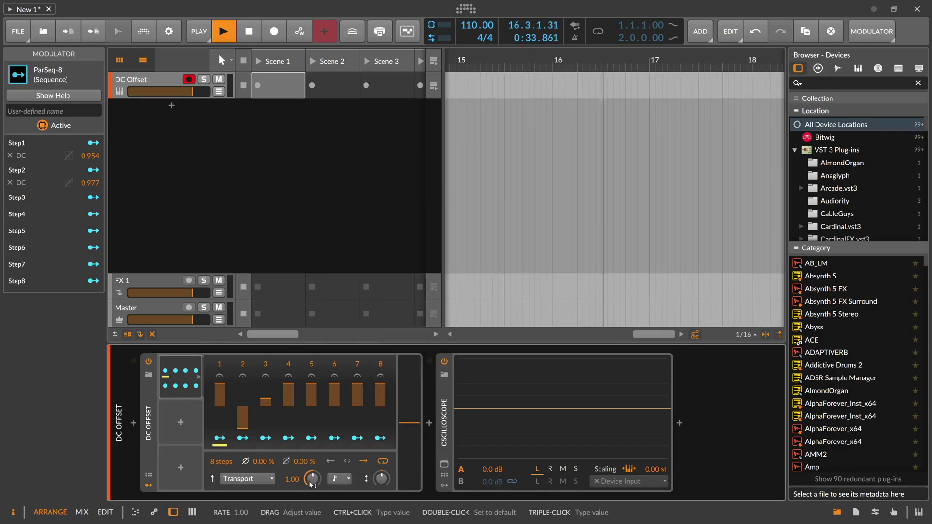
ctrl+click(312, 479)
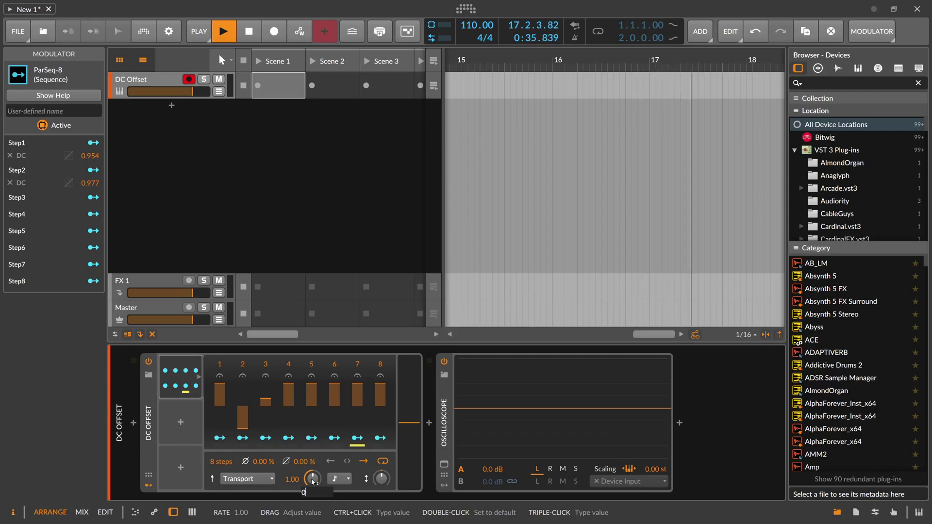
text(0.)
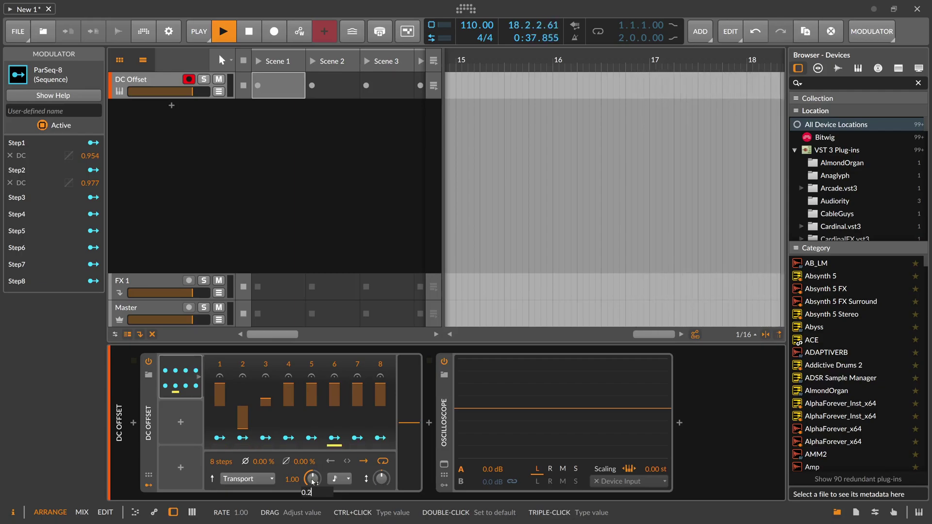
text(25)
key(Return)
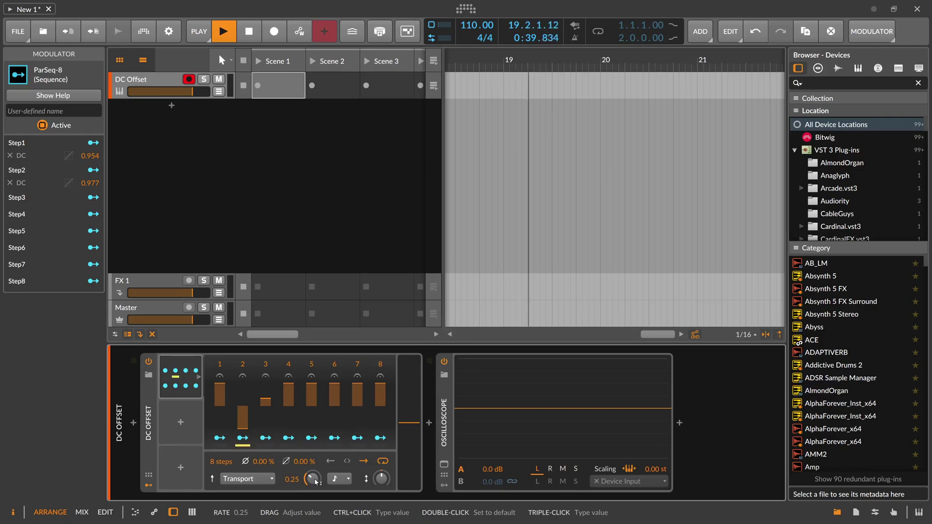
Step: Reset the rate to 1.00 and set the sequencer timebase to Pitch (of current note)
click(338, 481)
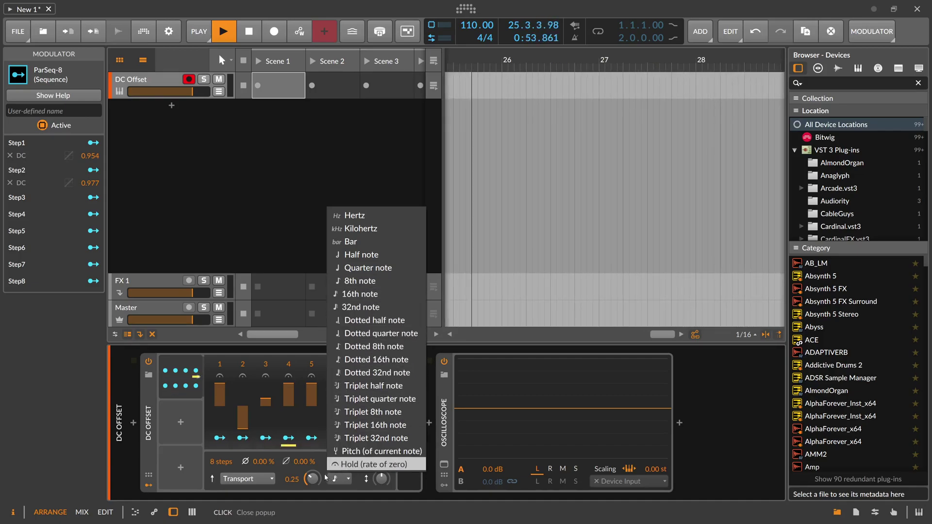
click(354, 464)
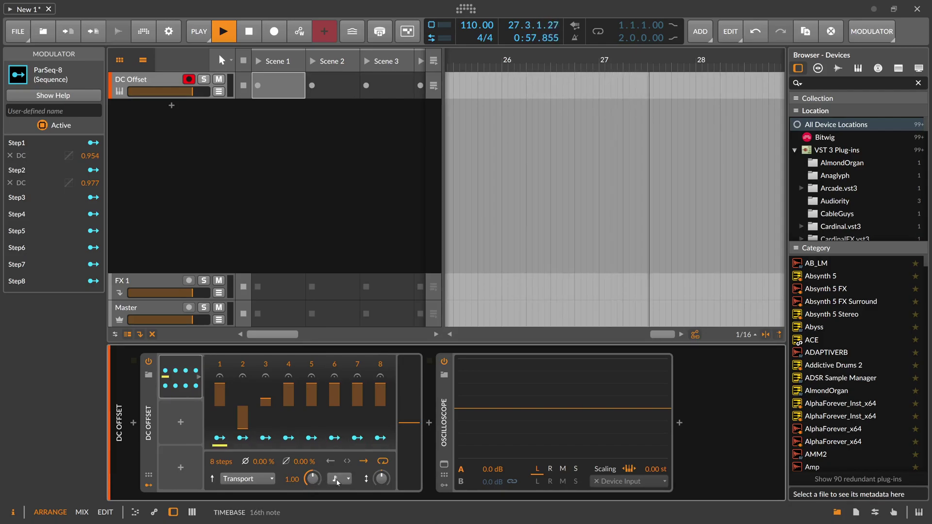
click(336, 479)
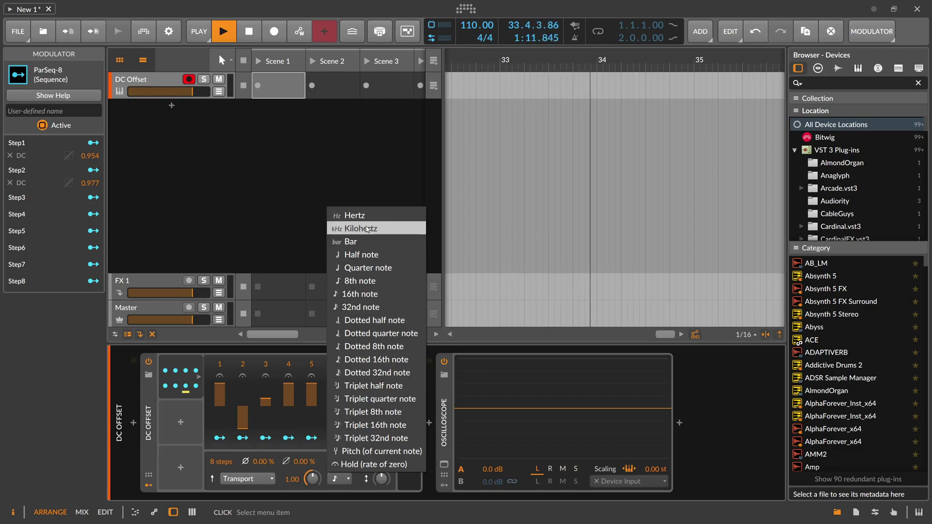
click(366, 454)
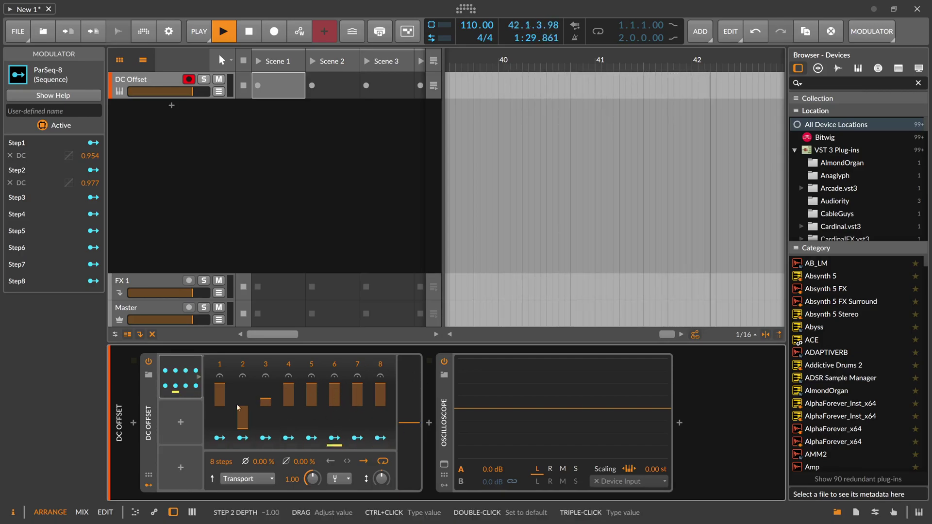
Step: Raise the global amount to 25.1 %, lower it to 9.14 %, and set it back to 0 %
drag(382, 479, 381, 460)
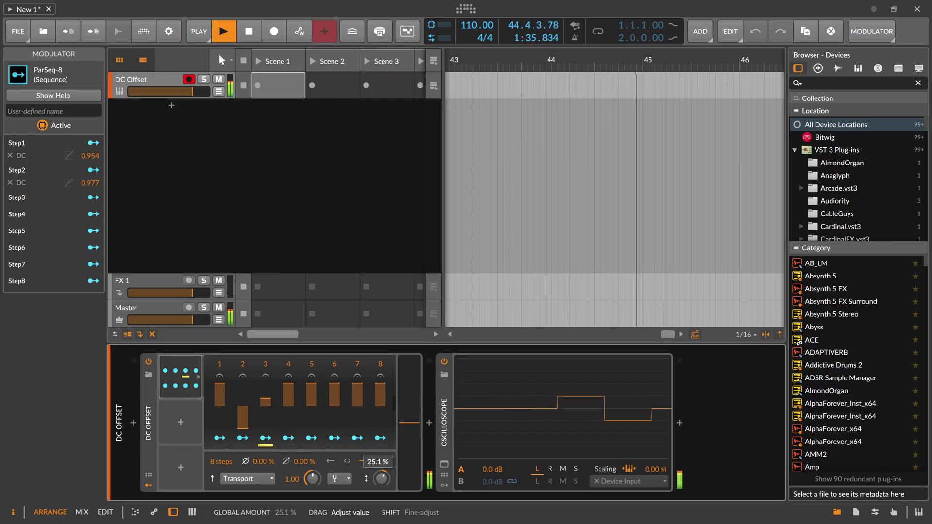
drag(382, 479, 382, 496)
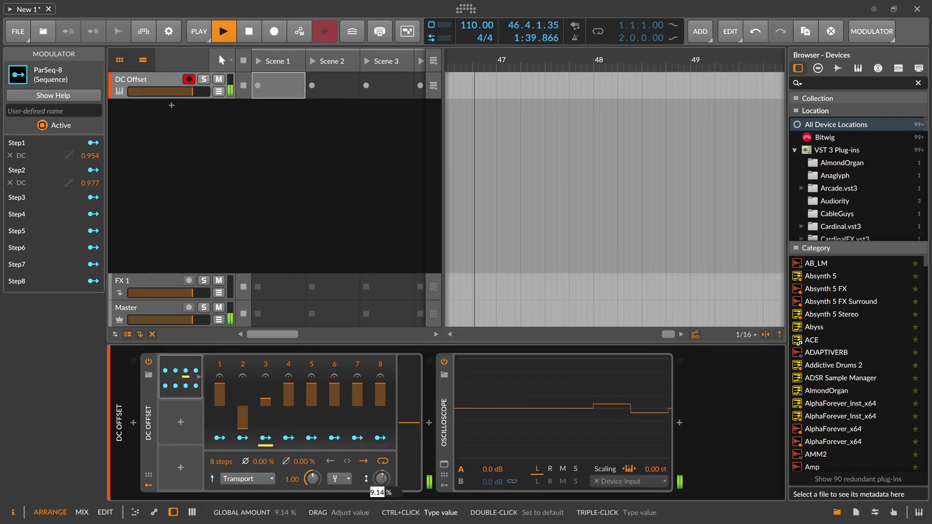
text(0)
key(Return)
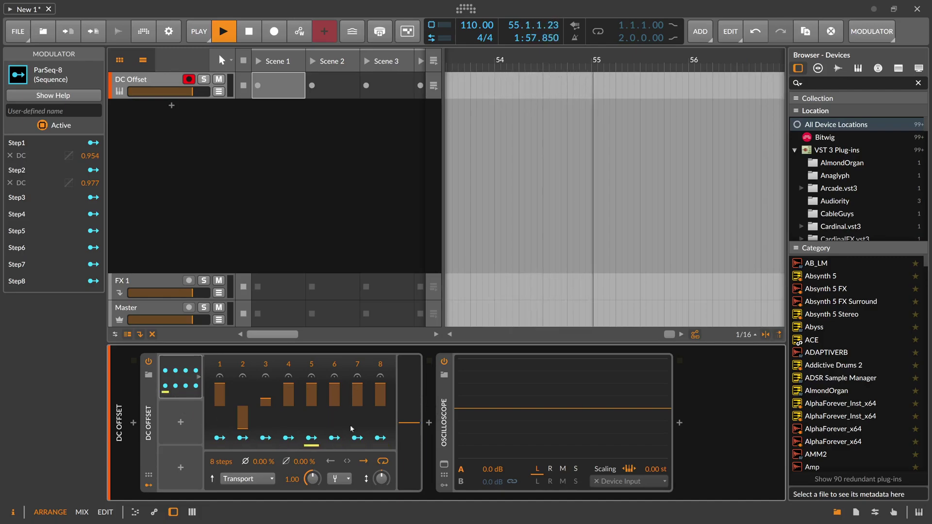
Step: Insert an ADSR modulator on the DC Offset device and shape a short envelope with zero sustain and about 42 % decay
click(181, 423)
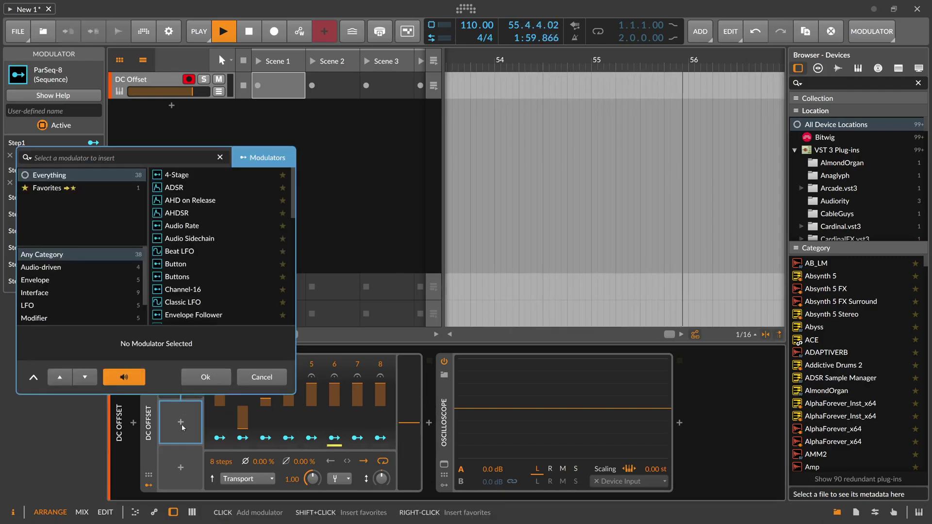
text(adsr)
key(Return)
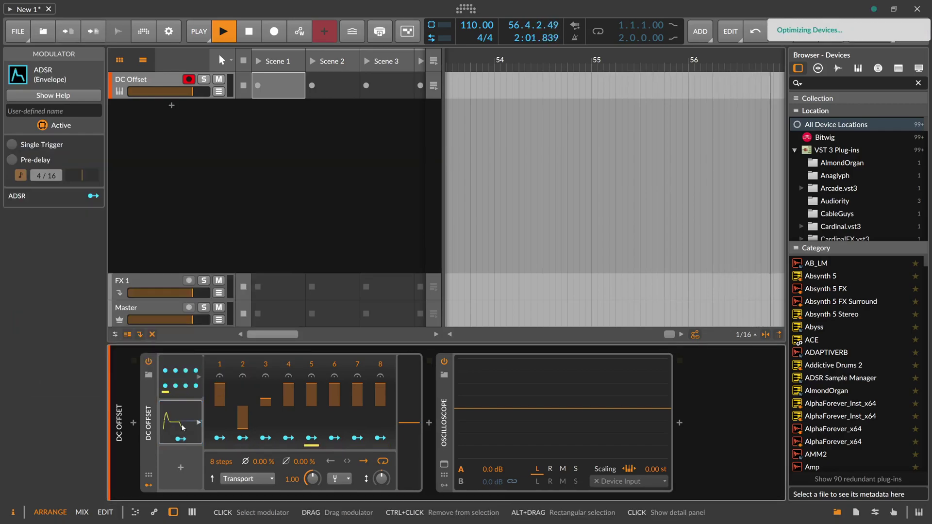
click(183, 427)
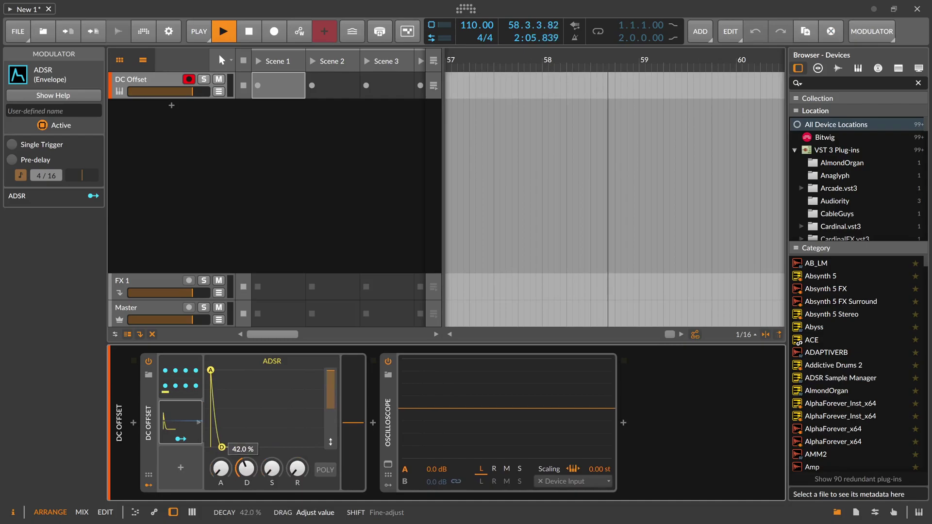
drag(223, 447, 223, 447)
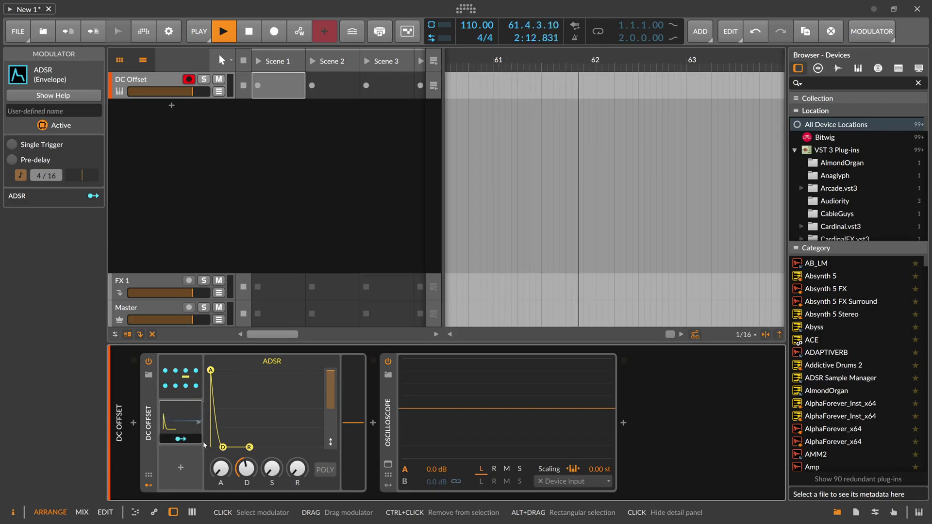
Step: Map the ADSR envelope to the ParSeq-8 global amount with a modulation of 0.731 and lengthen the envelope's decay
click(180, 379)
click(180, 439)
drag(381, 478, 382, 440)
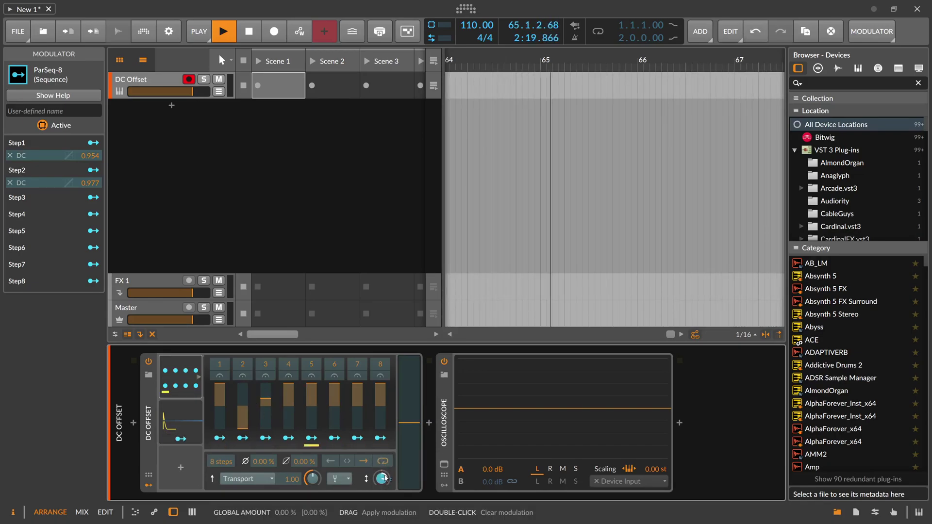
click(181, 439)
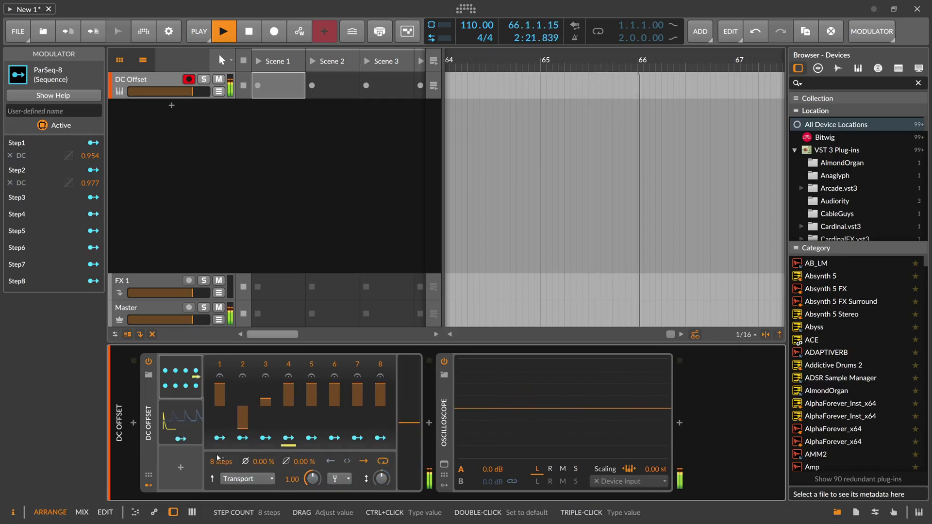
click(181, 421)
drag(233, 444, 247, 423)
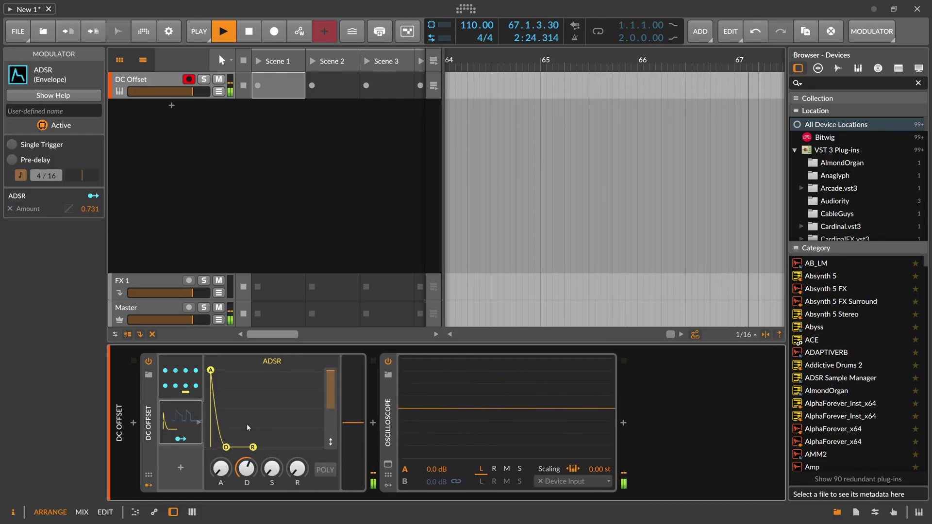
Step: Set the ParSeq-8 smoothing to 2.00 % and delete the ADSR modulator
click(180, 378)
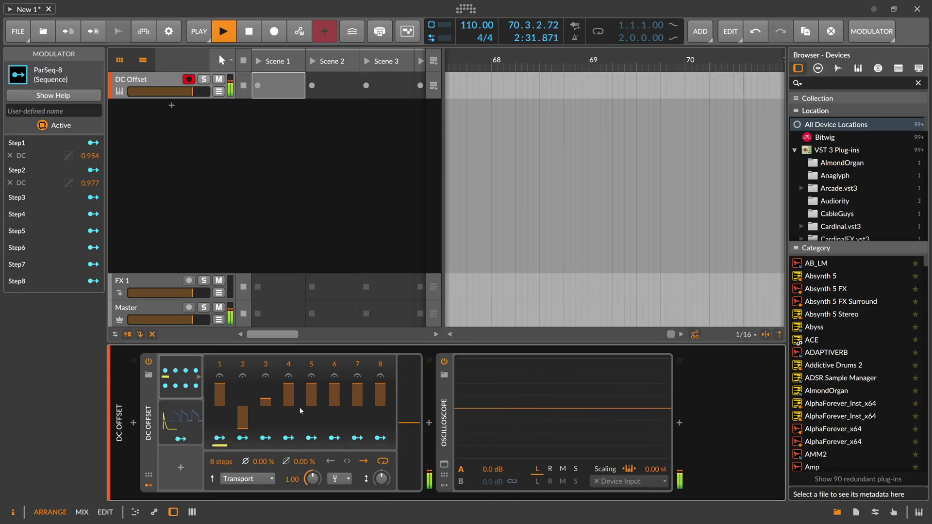
mouse_move(310, 465)
mouse_down()
mouse_move(310, 440)
mouse_move(310, 462)
mouse_up()
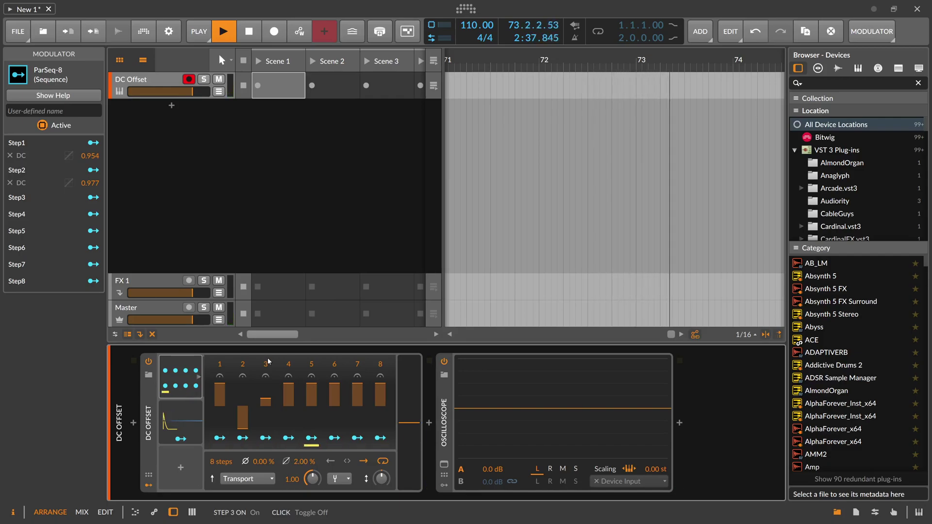
click(189, 410)
key(Delete)
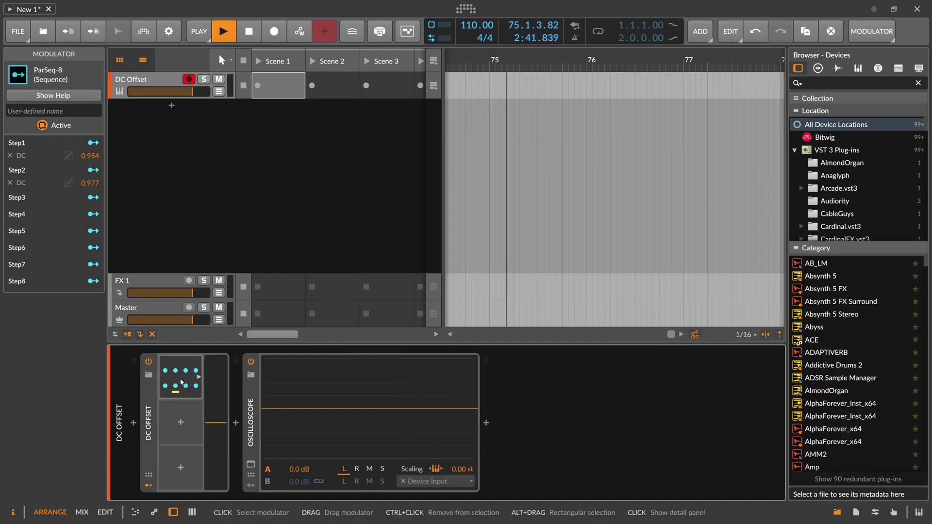
Step: Open the help view for the ParSeq-8 modulator
click(181, 382)
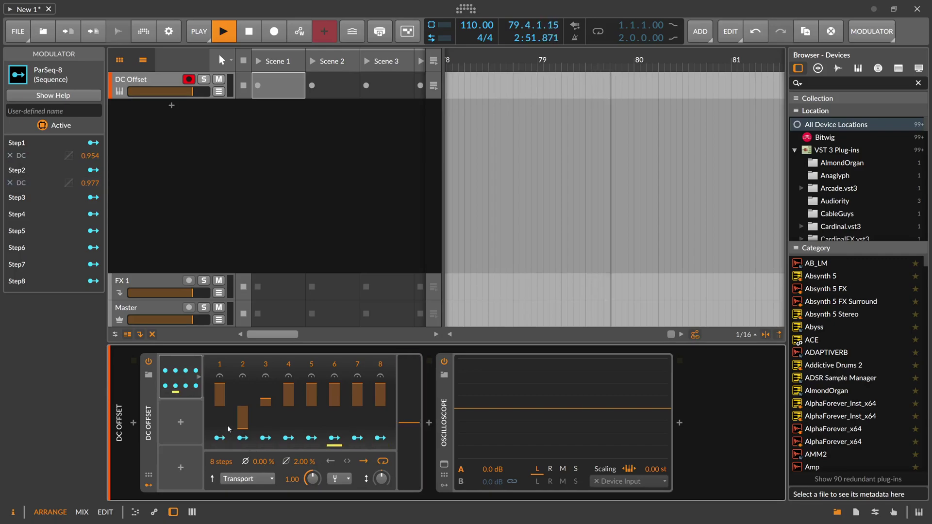
click(180, 382)
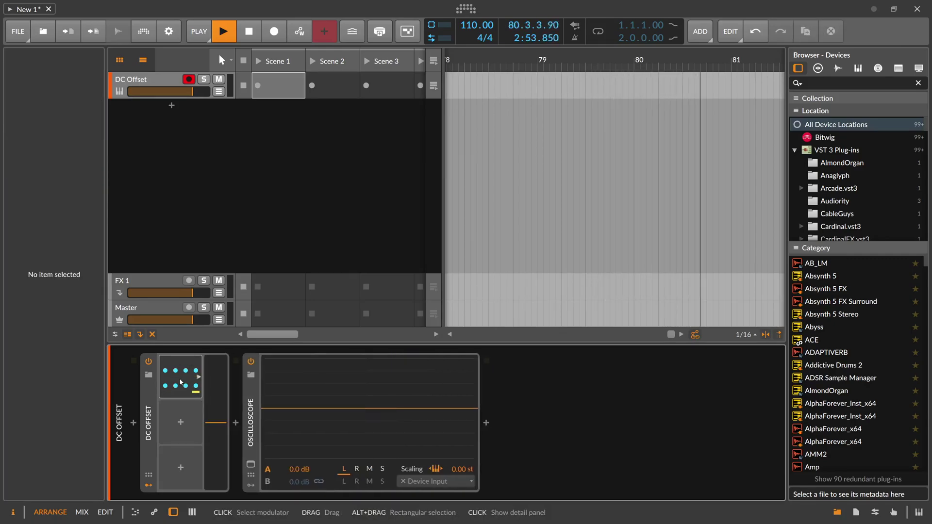
key(F1)
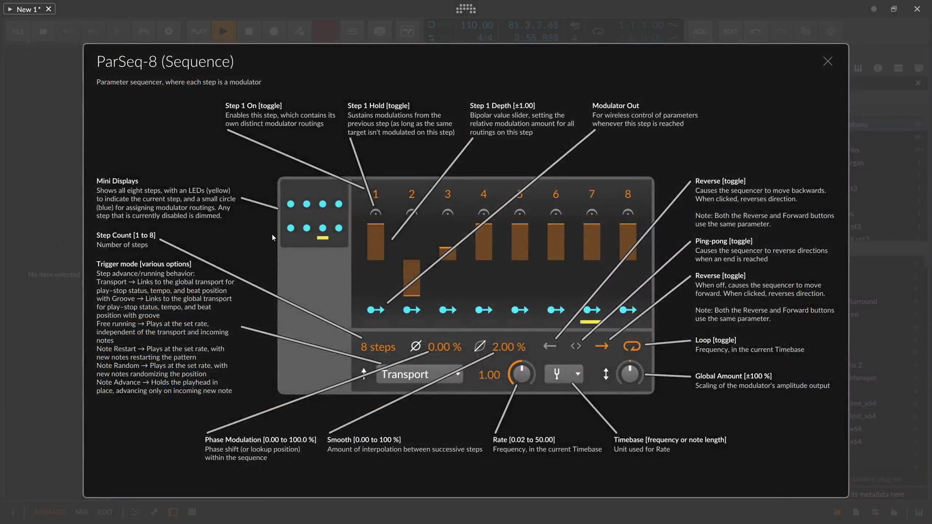